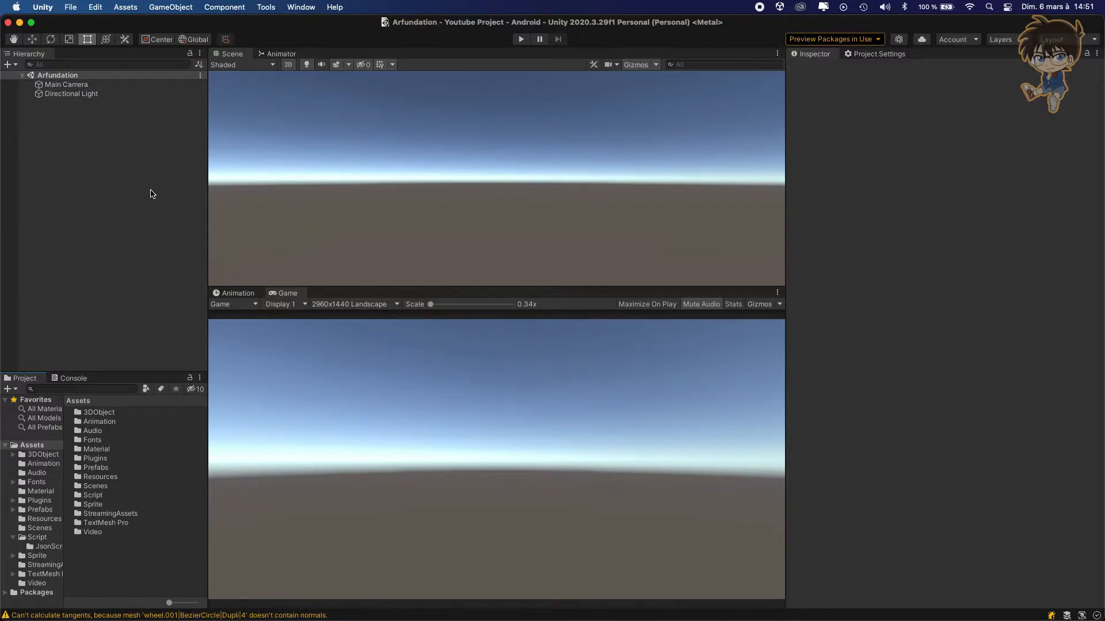
Open the Android player settings from the build settings and review the API level, identification and graphics API options
{"action": "left_click", "coordinate": [70, 7]}
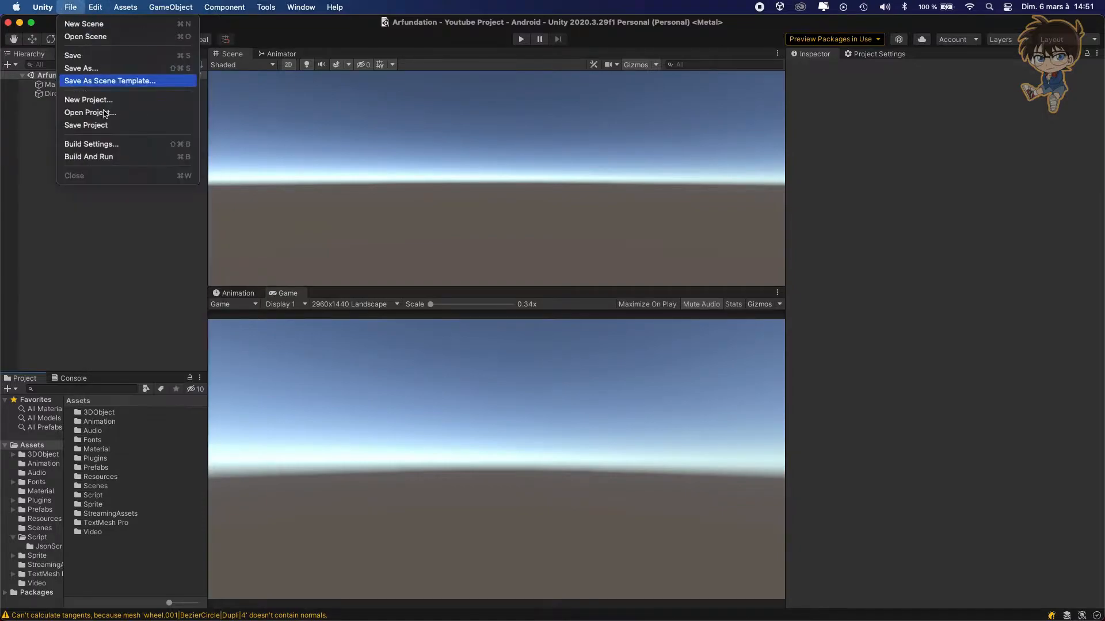
{"action": "left_click", "coordinate": [87, 143]}
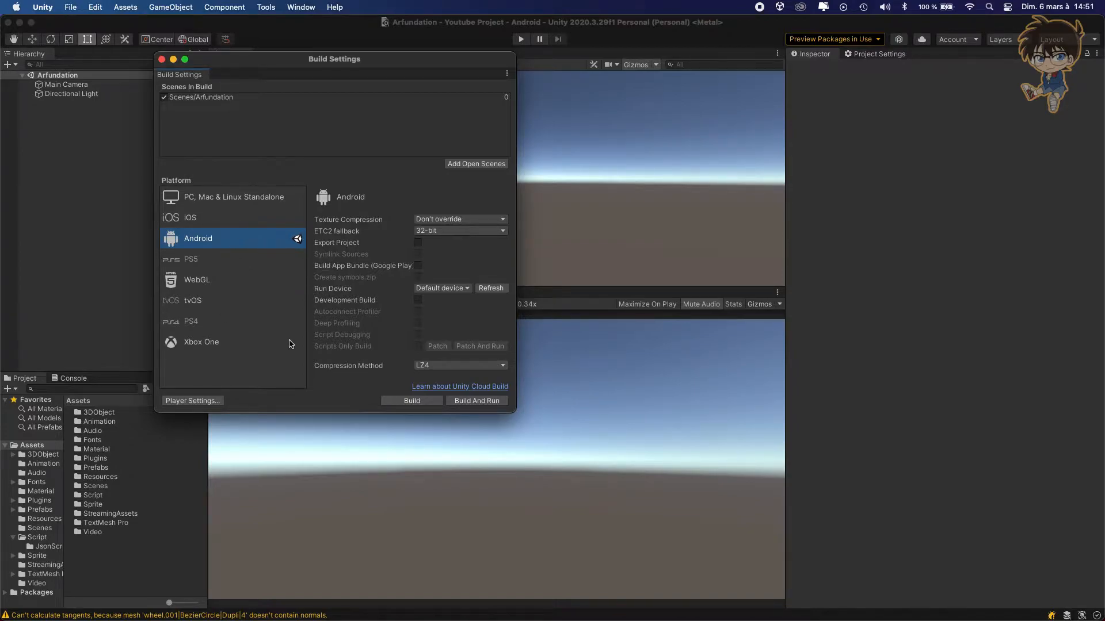
{"action": "left_click", "coordinate": [210, 405]}
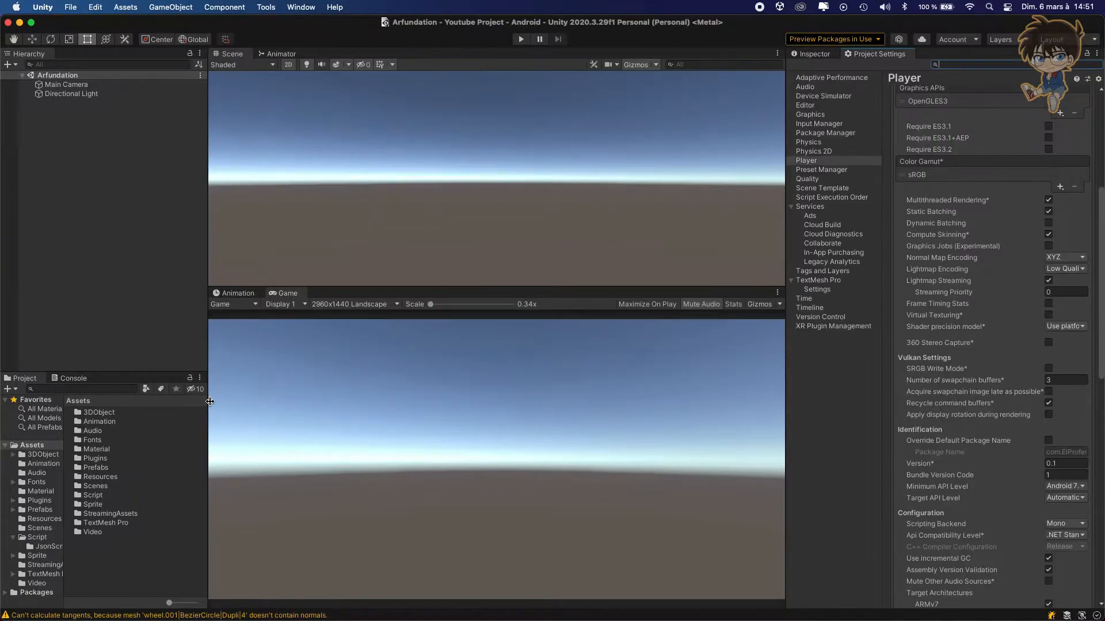
{"action": "left_click_drag", "start_coordinate": [785, 221], "coordinate": [490, 218]}
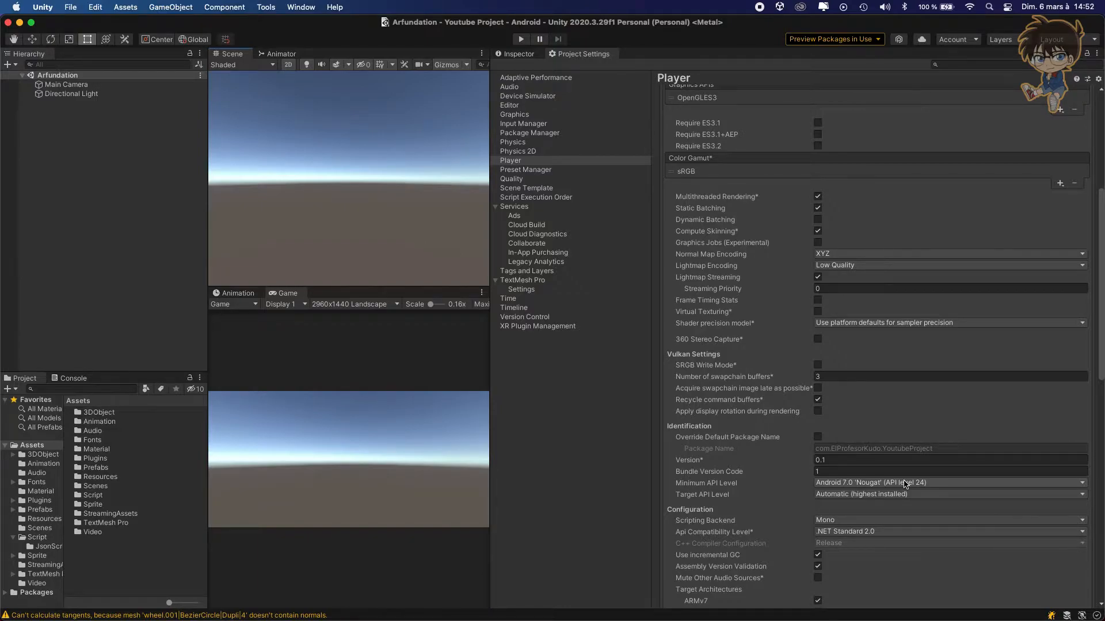
{"action": "scroll", "coordinate": [904, 483], "scroll_direction": "up", "scroll_amount": 5}
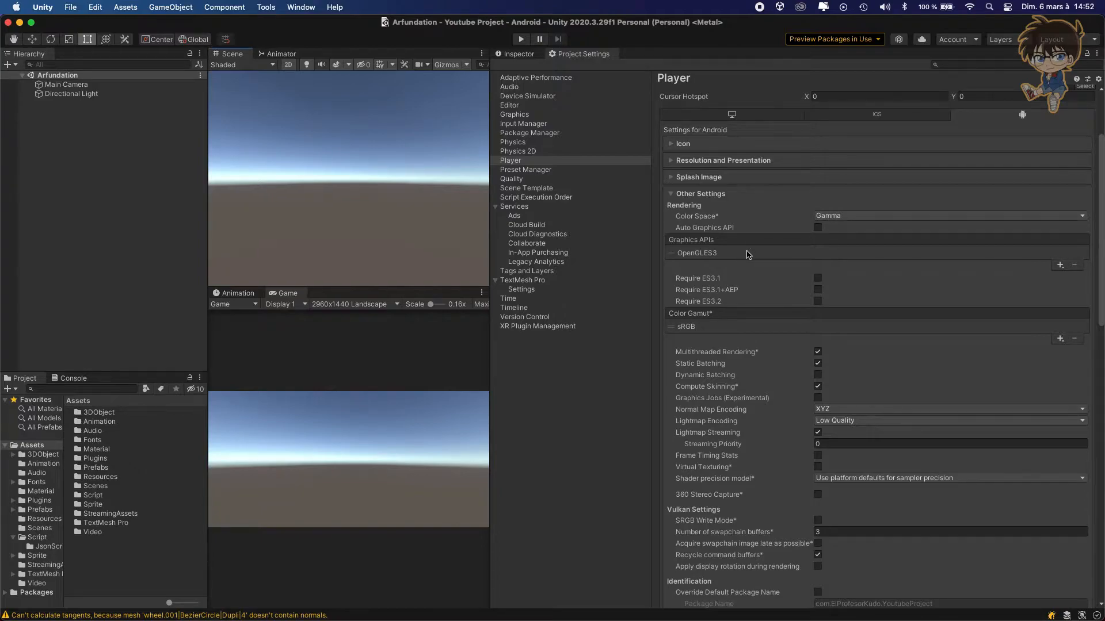
{"action": "left_click_drag", "start_coordinate": [490, 224], "coordinate": [688, 234]}
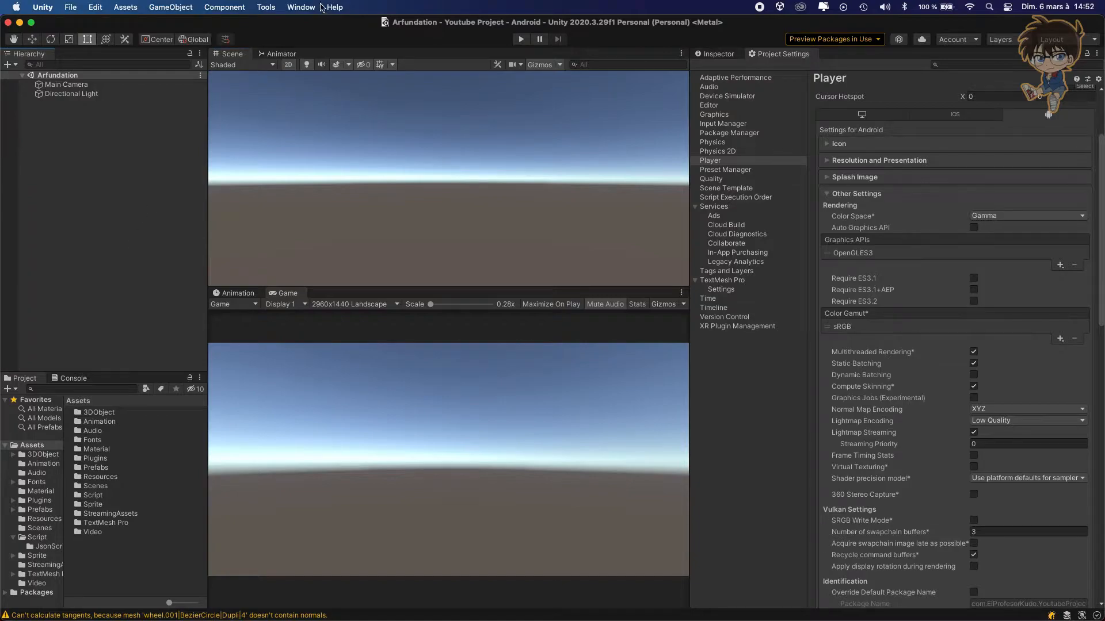
Search the Unity Registry packages for "ar" and install AR Foundation 4.1.9
{"action": "left_click", "coordinate": [300, 6]}
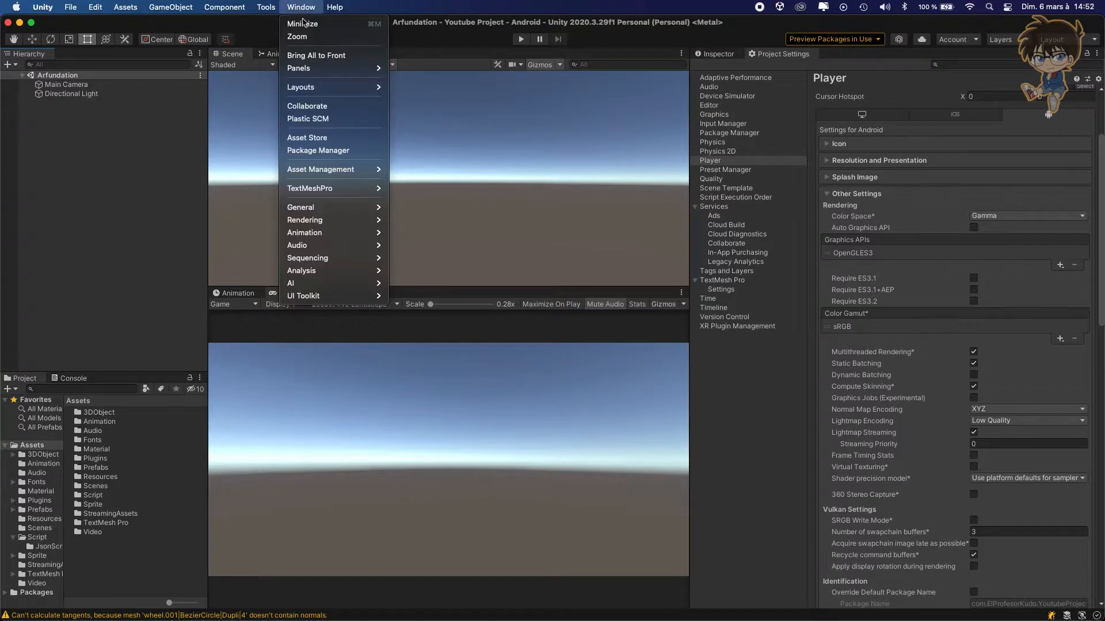
{"action": "left_click", "coordinate": [320, 151]}
{"action": "left_click", "coordinate": [680, 118]}
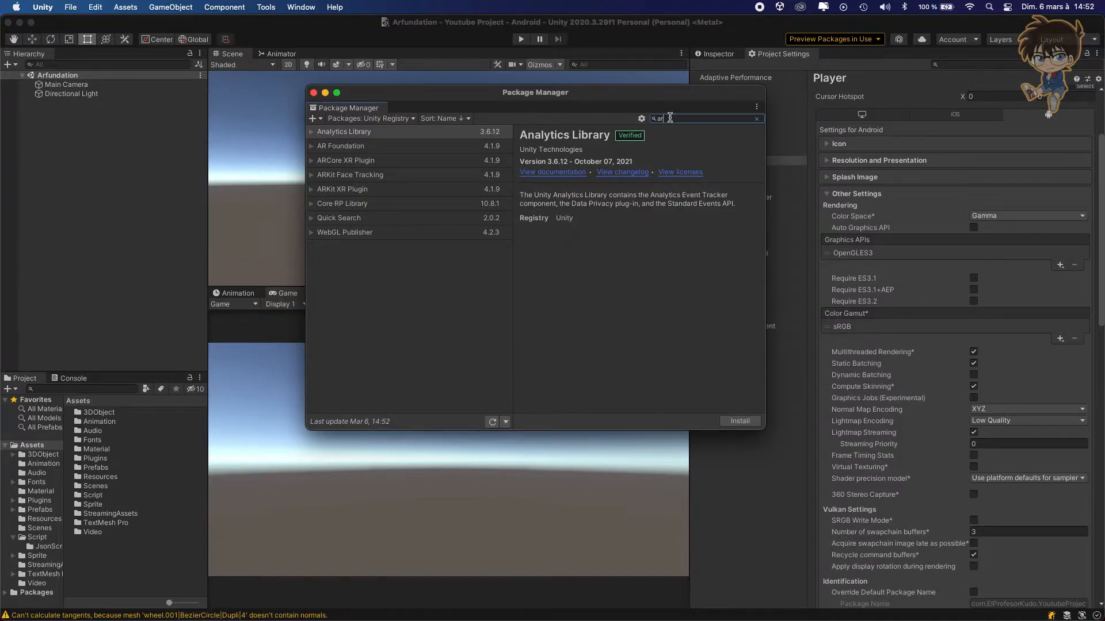
{"action": "left_click", "coordinate": [369, 148]}
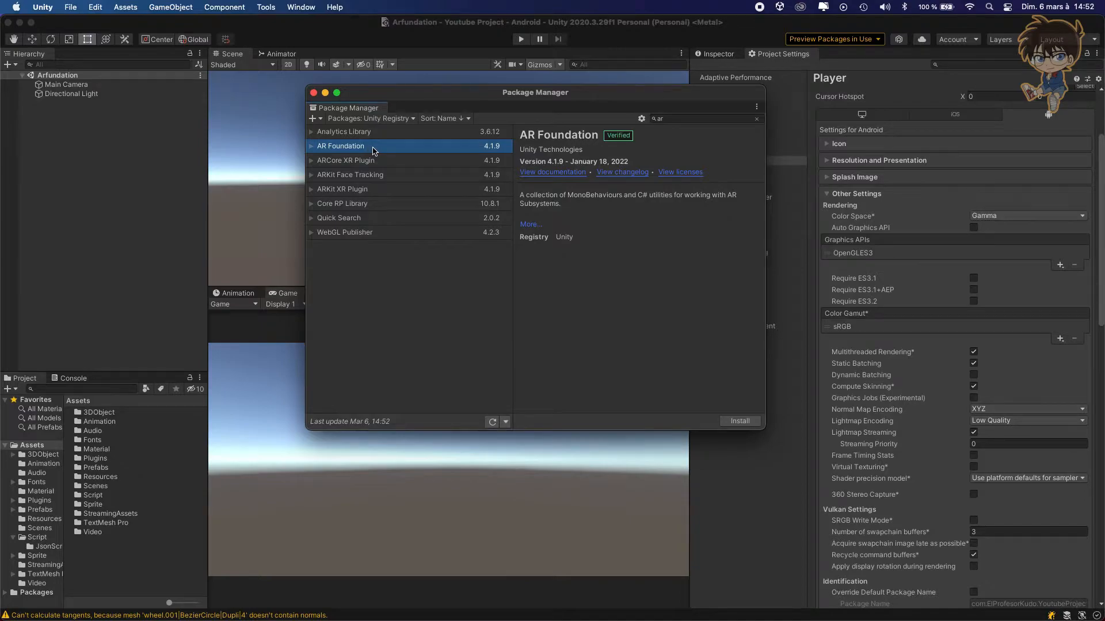
{"action": "left_click", "coordinate": [737, 422]}
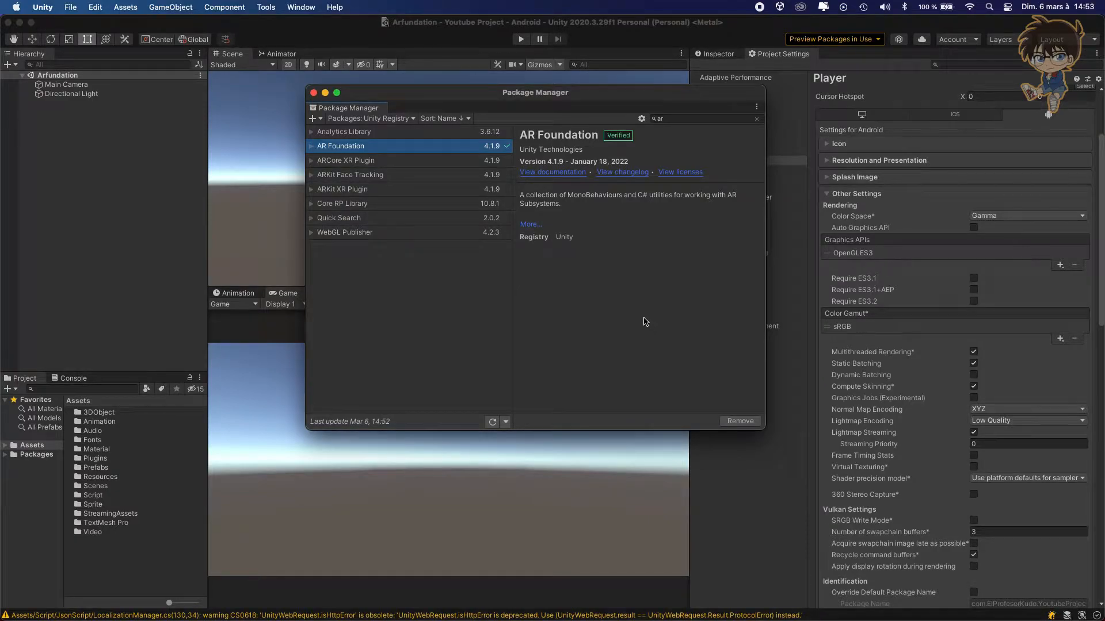
Install the ARCore XR Plugin and ARKit XR Plugin packages, both version 4.1.9
{"action": "left_click", "coordinate": [333, 192]}
{"action": "left_click", "coordinate": [357, 162]}
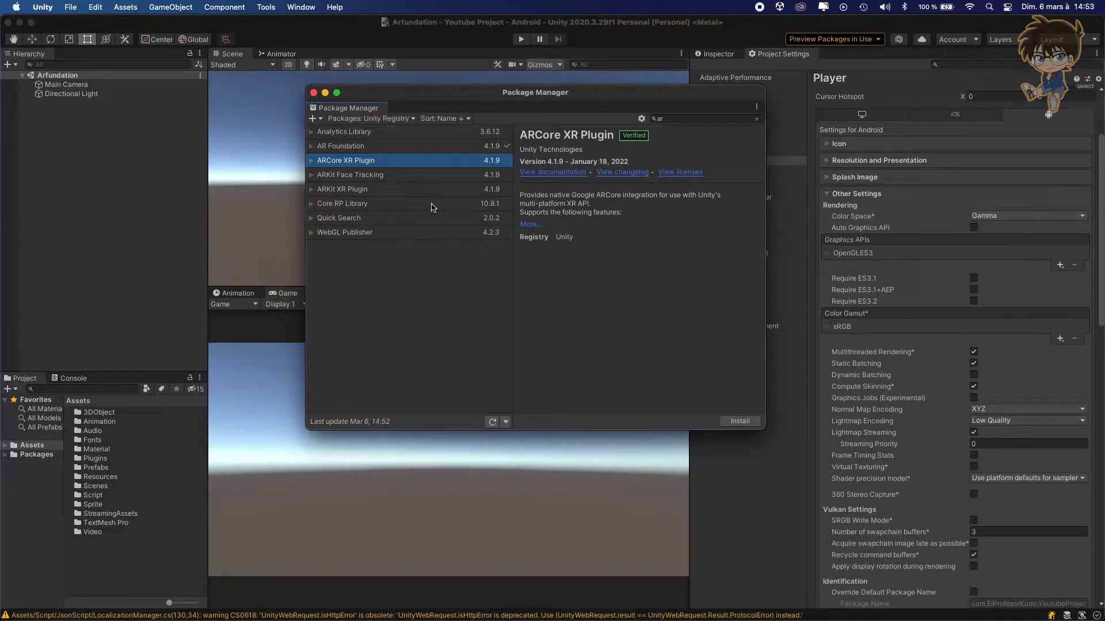
{"action": "left_click", "coordinate": [383, 191]}
{"action": "left_click", "coordinate": [391, 162]}
{"action": "left_click", "coordinate": [740, 421]}
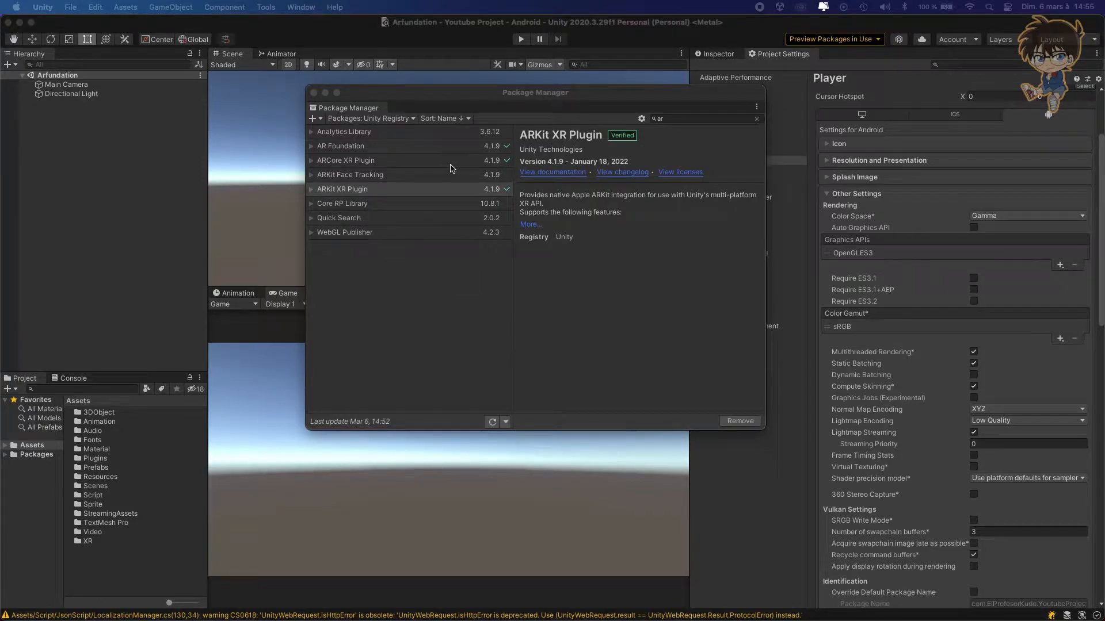
Search the packages for "xr", check whether XR Plugin Management is installed, and close the package window
{"action": "left_click", "coordinate": [670, 118]}
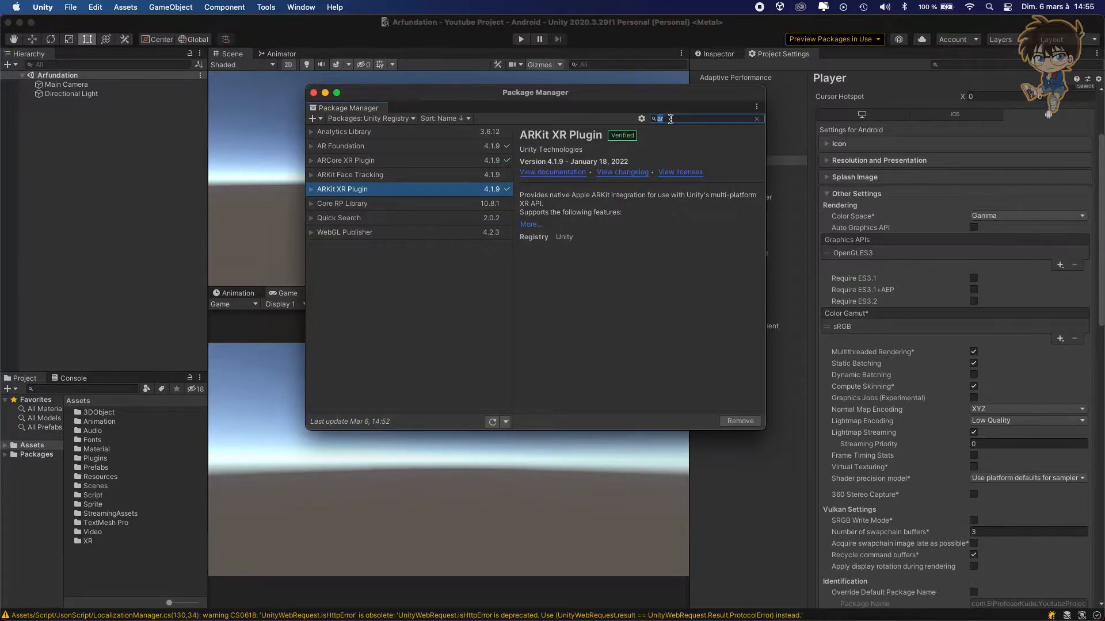
{"action": "type", "text": "xr"}
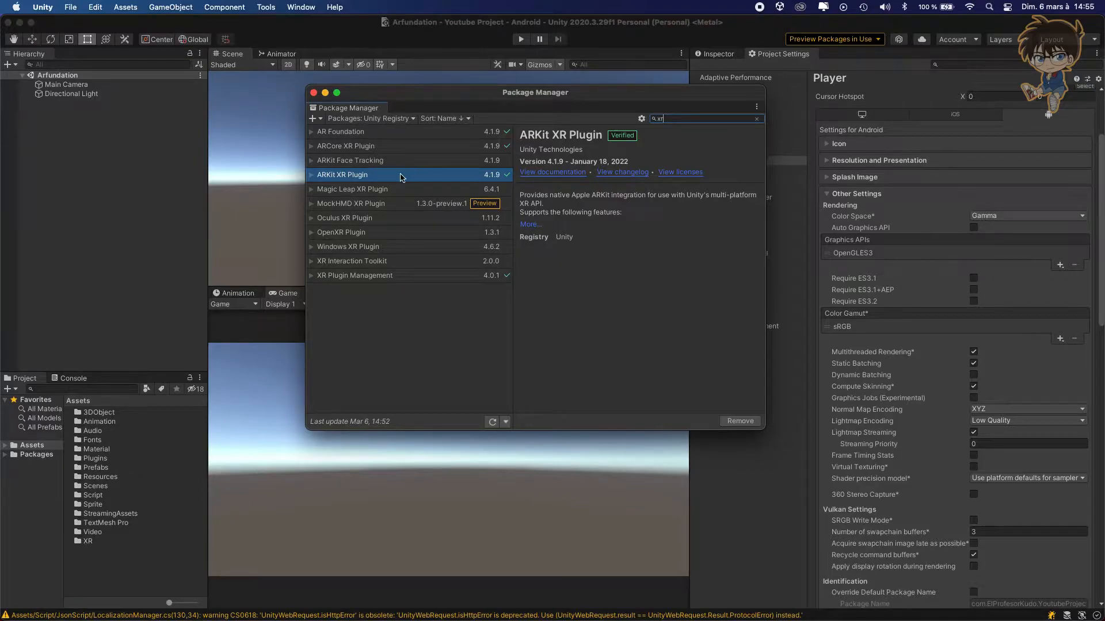
{"action": "left_click", "coordinate": [353, 277]}
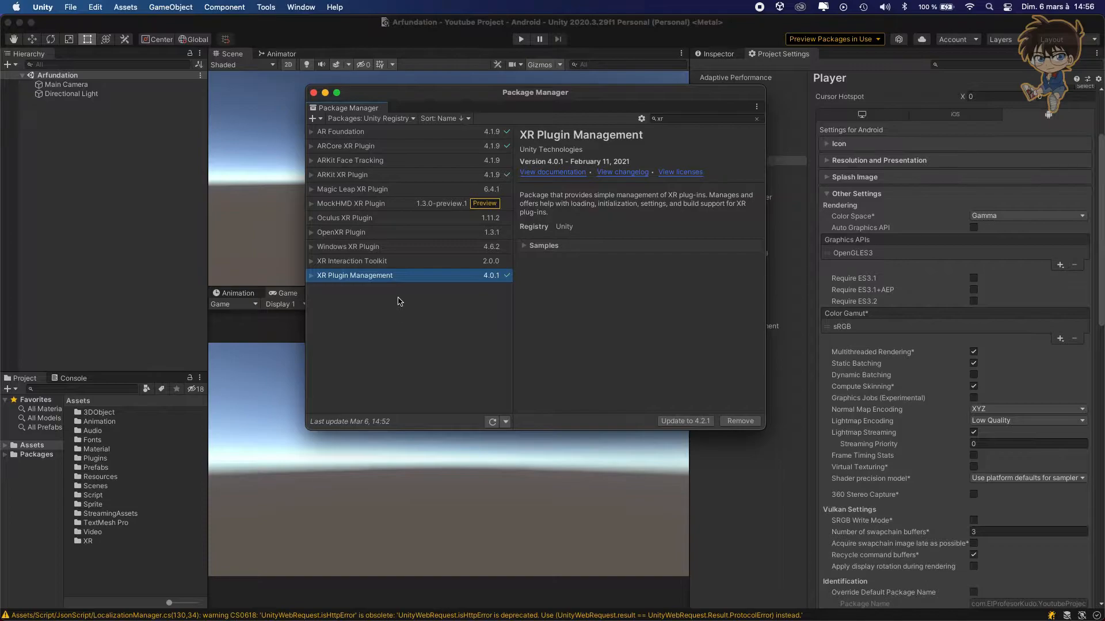
{"action": "left_click", "coordinate": [313, 93]}
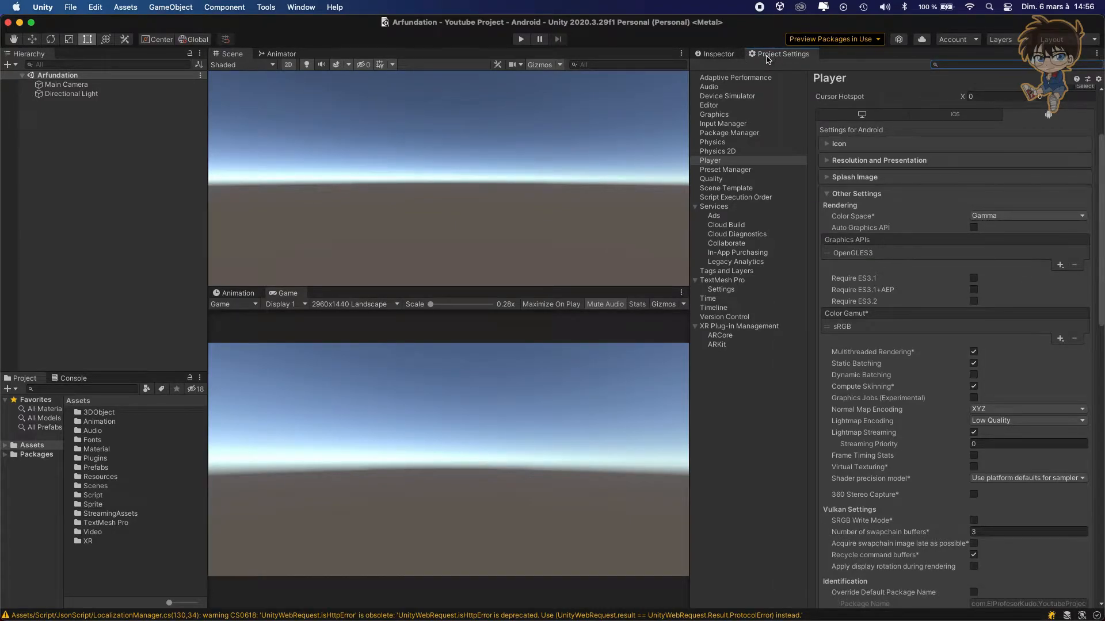
Enable ARCore as the Android plug-in provider in XR Plug-in Management and check the iOS provider options
{"action": "left_click", "coordinate": [738, 327]}
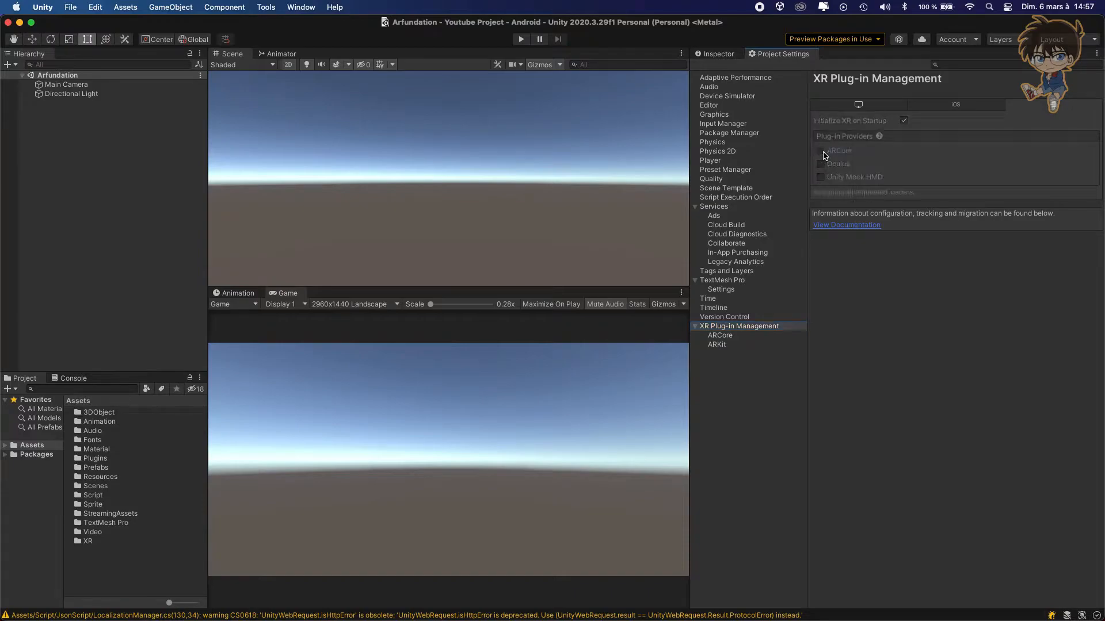
{"action": "left_click", "coordinate": [966, 107]}
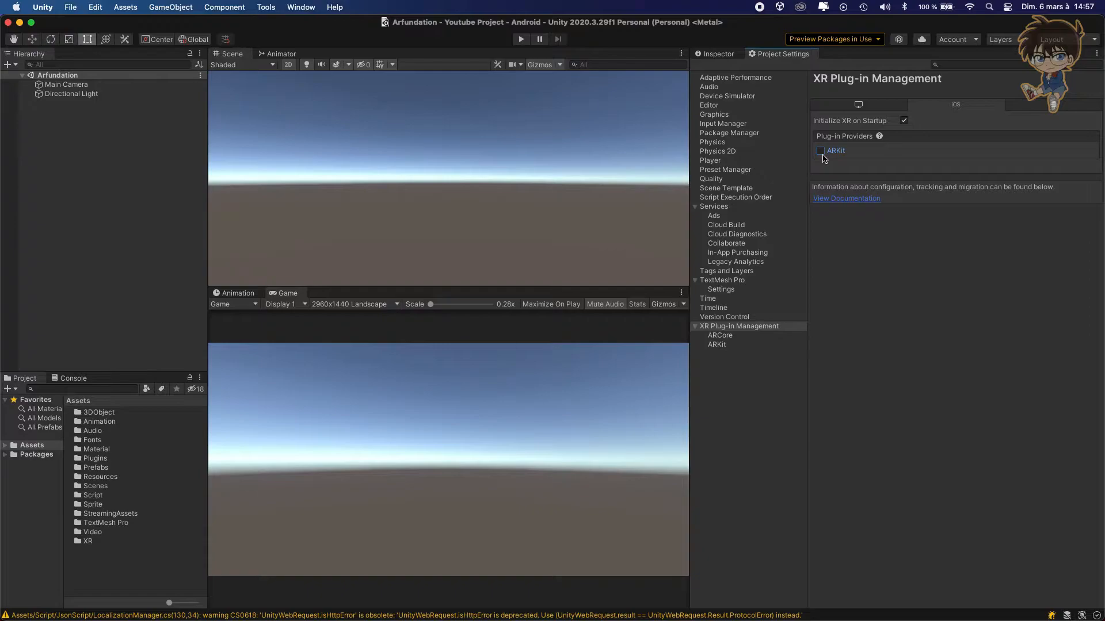
{"action": "left_click", "coordinate": [1048, 110]}
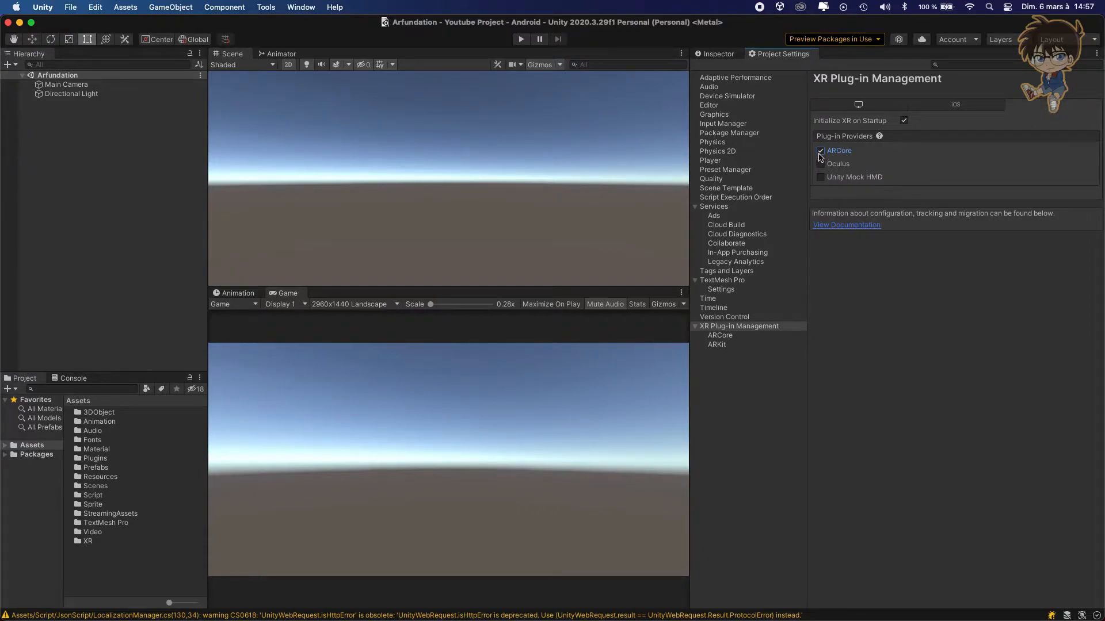
{"action": "left_click", "coordinate": [973, 109]}
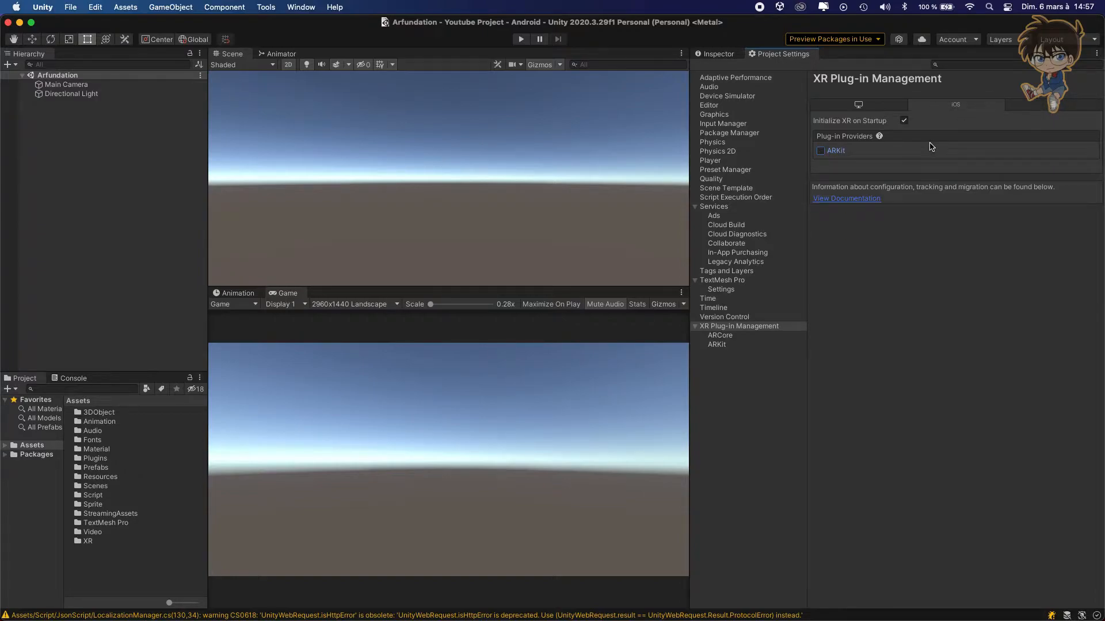
{"action": "left_click", "coordinate": [1051, 109]}
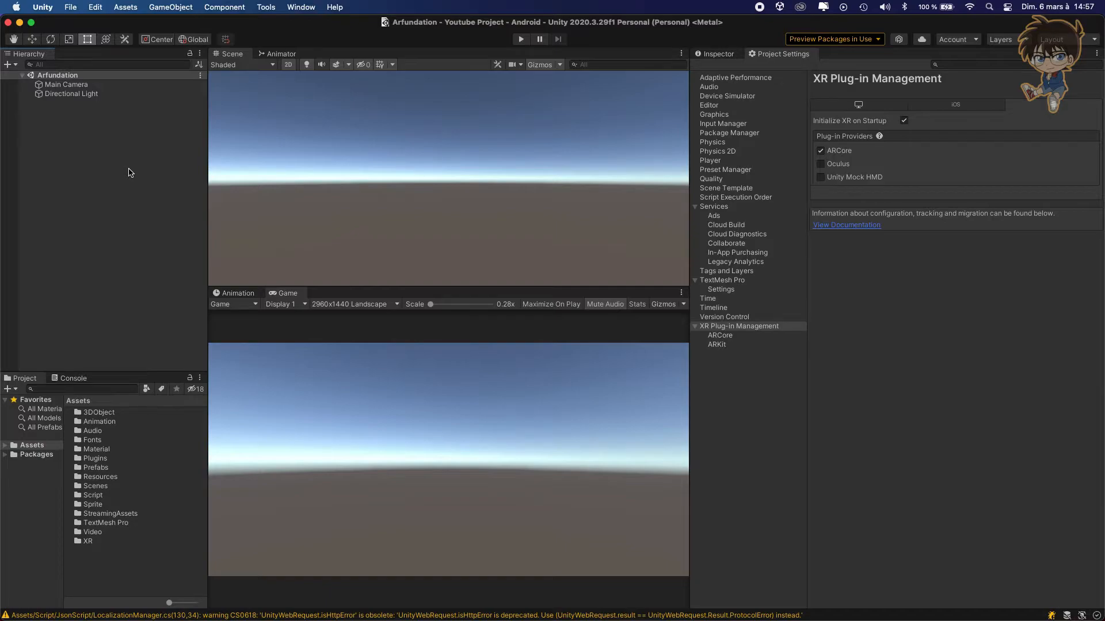
Add an AR Session Origin to the scene and inspect the components on it and its child AR Camera
{"action": "right_click", "coordinate": [79, 131]}
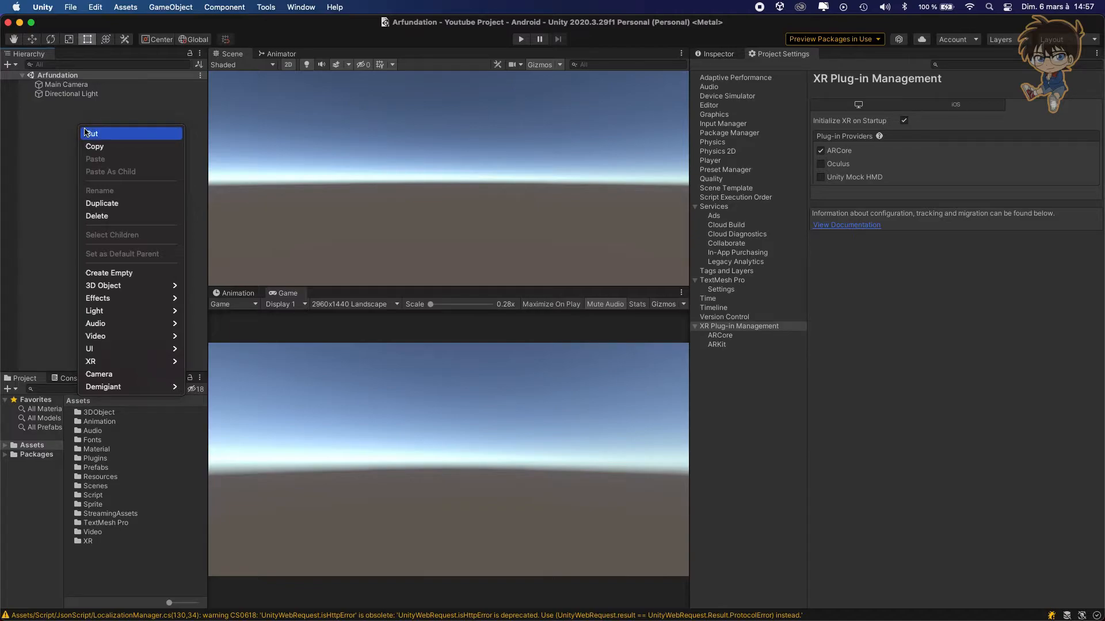
{"action": "mouse_move", "coordinate": [119, 363]}
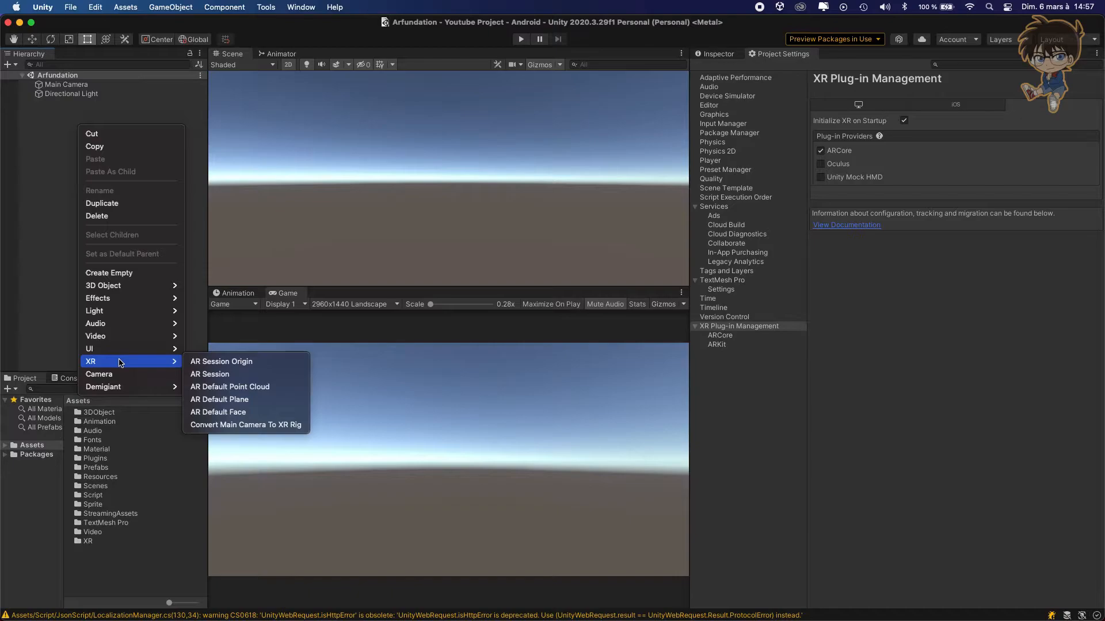
{"action": "left_click", "coordinate": [224, 365]}
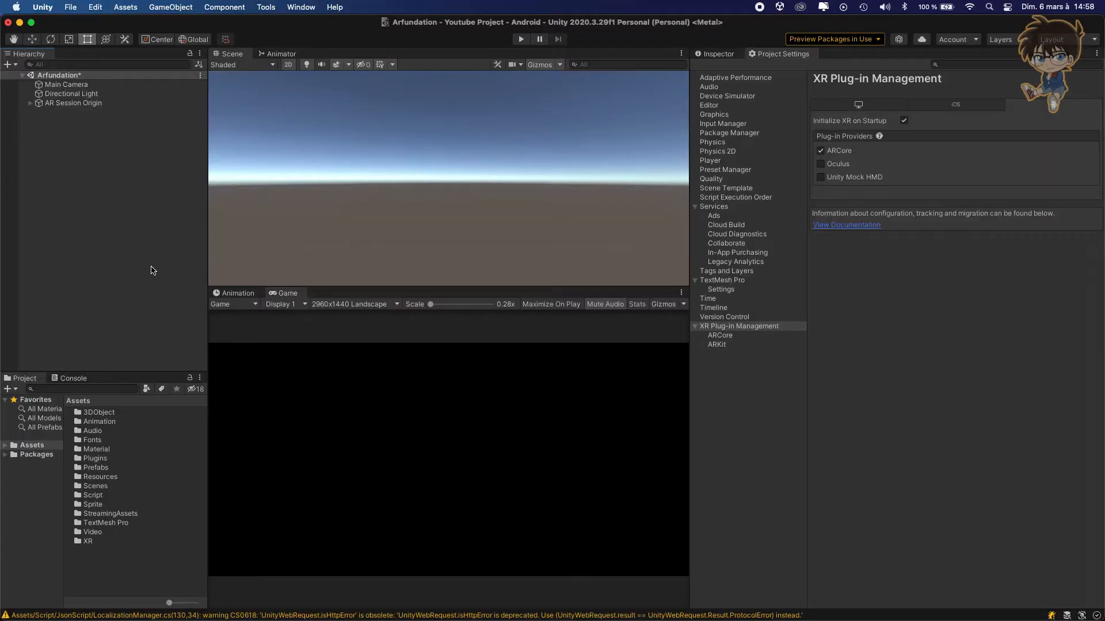
{"action": "left_click", "coordinate": [31, 104]}
{"action": "left_click", "coordinate": [97, 105]}
{"action": "left_click", "coordinate": [715, 54]}
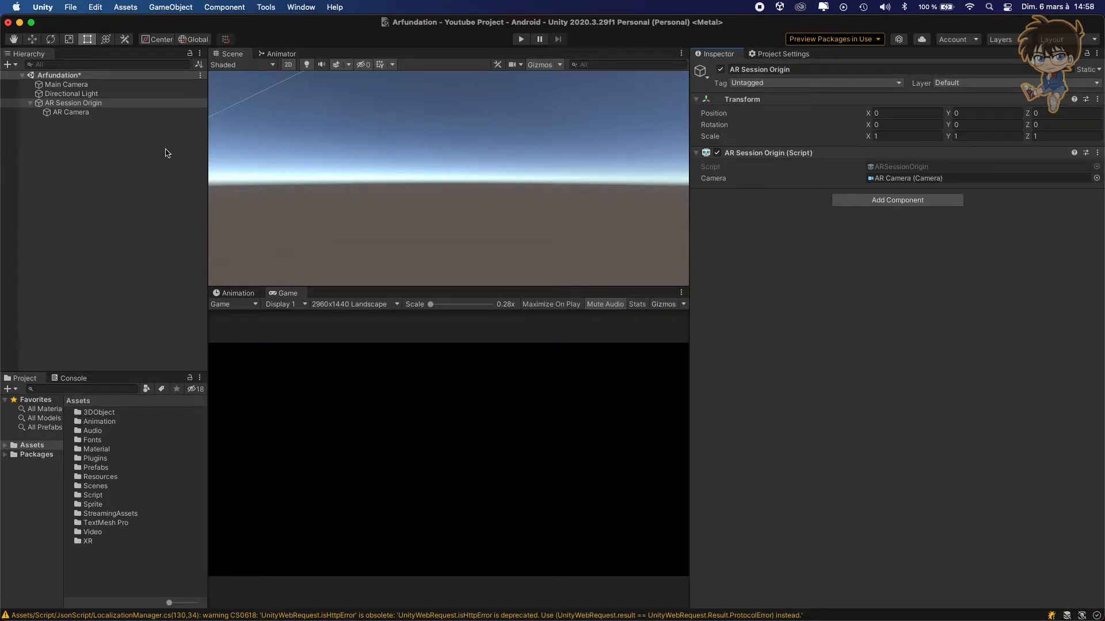
{"action": "left_click", "coordinate": [71, 113]}
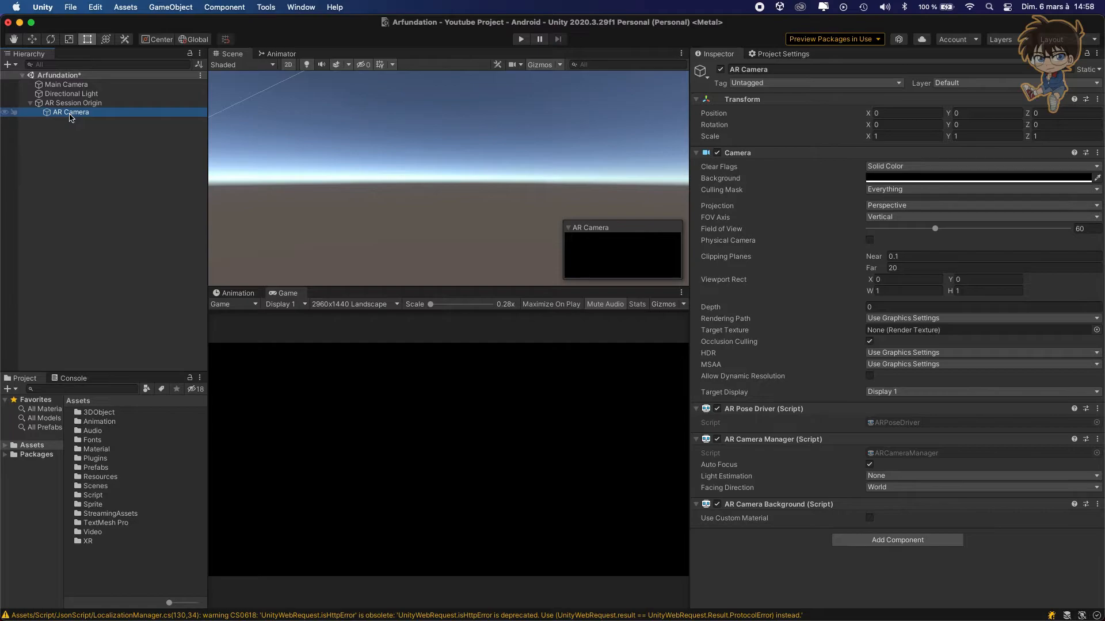
Delete the Main Camera from the scene
{"action": "left_click", "coordinate": [69, 87]}
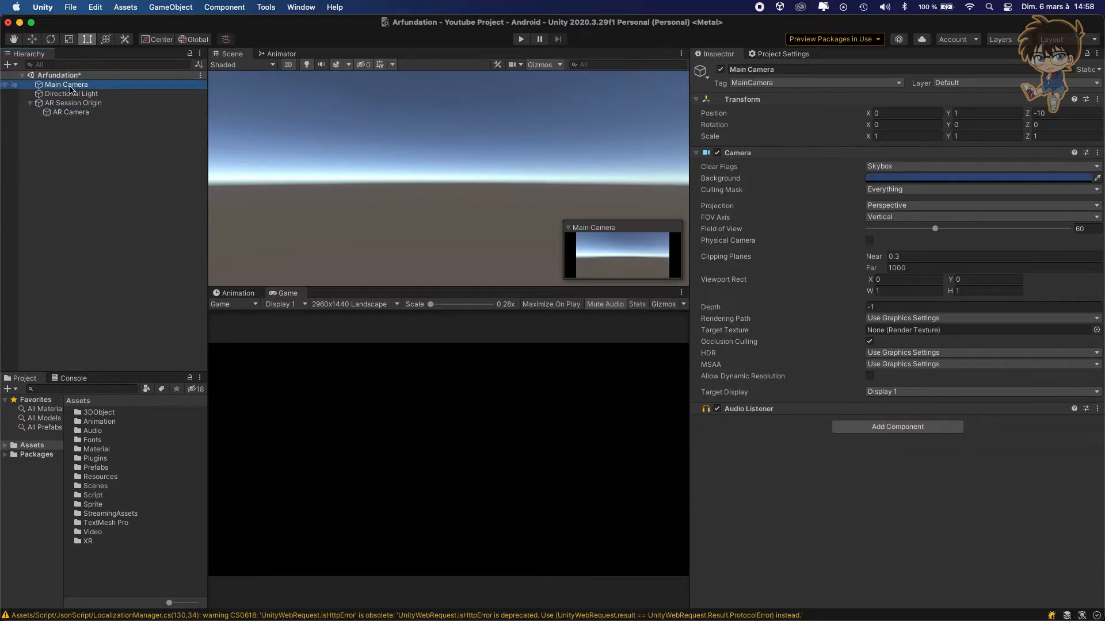
{"action": "right_click", "coordinate": [70, 86]}
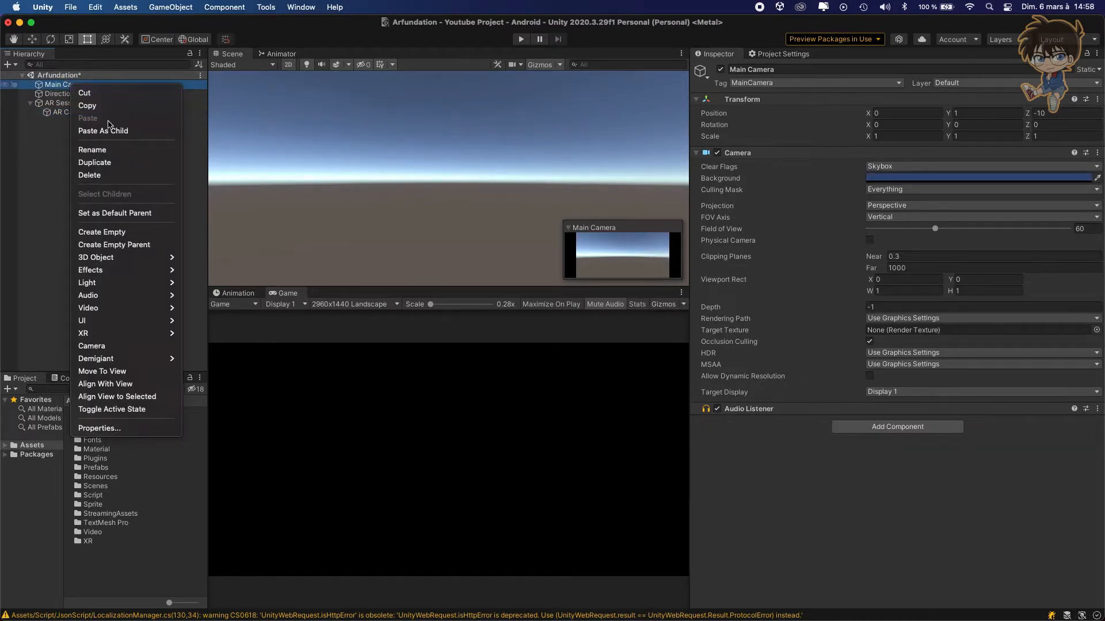
{"action": "left_click", "coordinate": [101, 173]}
Tag the AR Camera as MainCamera and add a Tracked Pose Driver component to it
{"action": "left_click", "coordinate": [81, 104]}
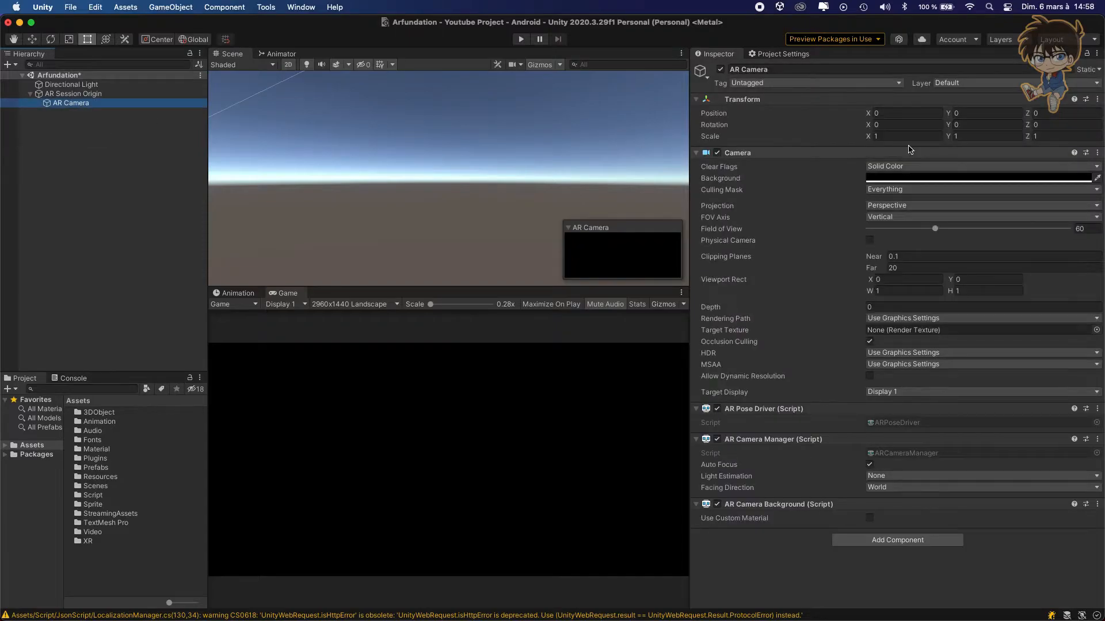
{"action": "left_click", "coordinate": [836, 86]}
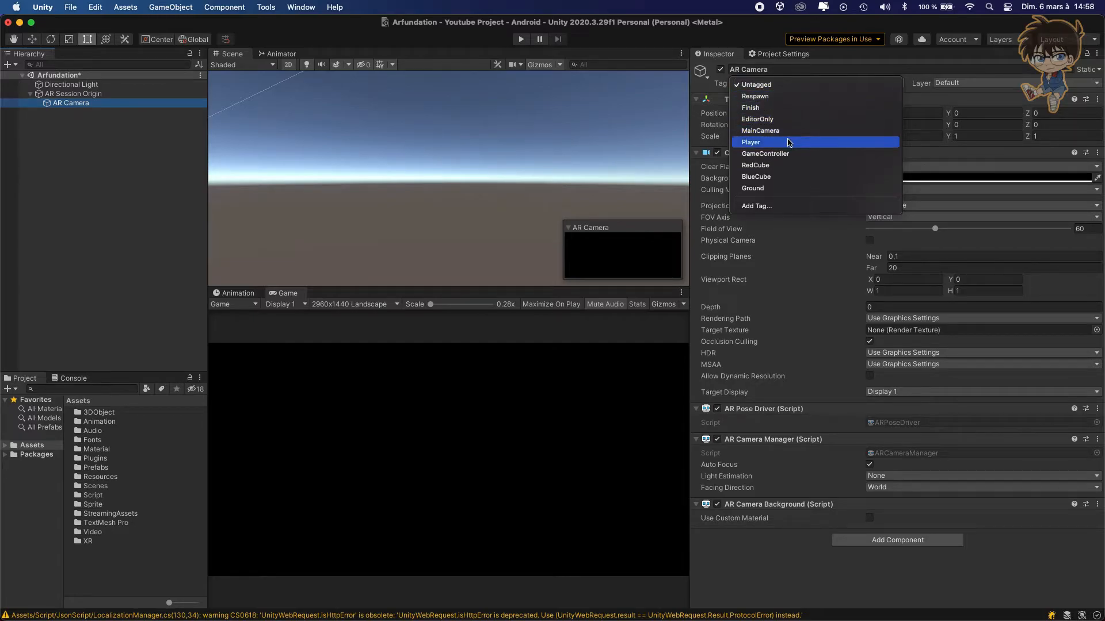
{"action": "left_click", "coordinate": [993, 86]}
{"action": "left_click", "coordinate": [994, 86]}
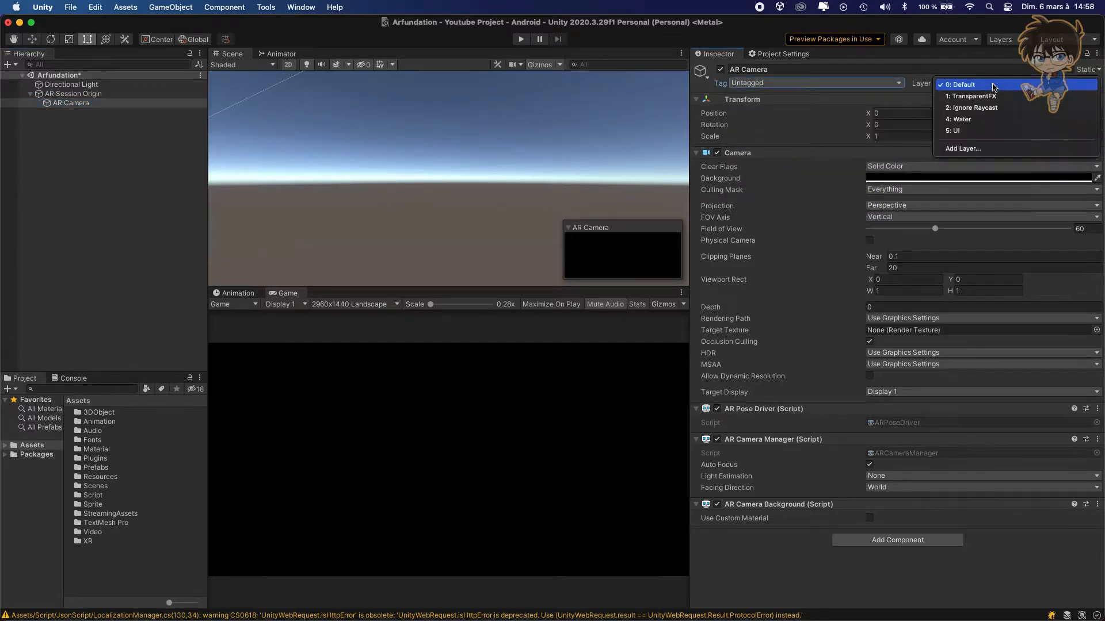
{"action": "left_click", "coordinate": [777, 83]}
{"action": "left_click", "coordinate": [777, 83]}
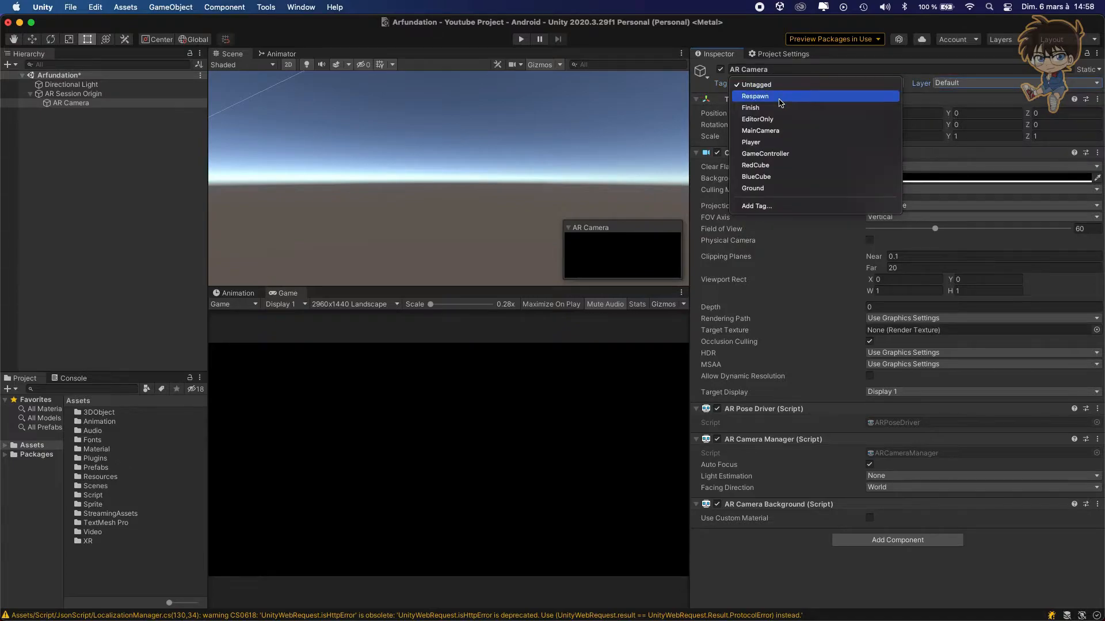
{"action": "left_click", "coordinate": [780, 130]}
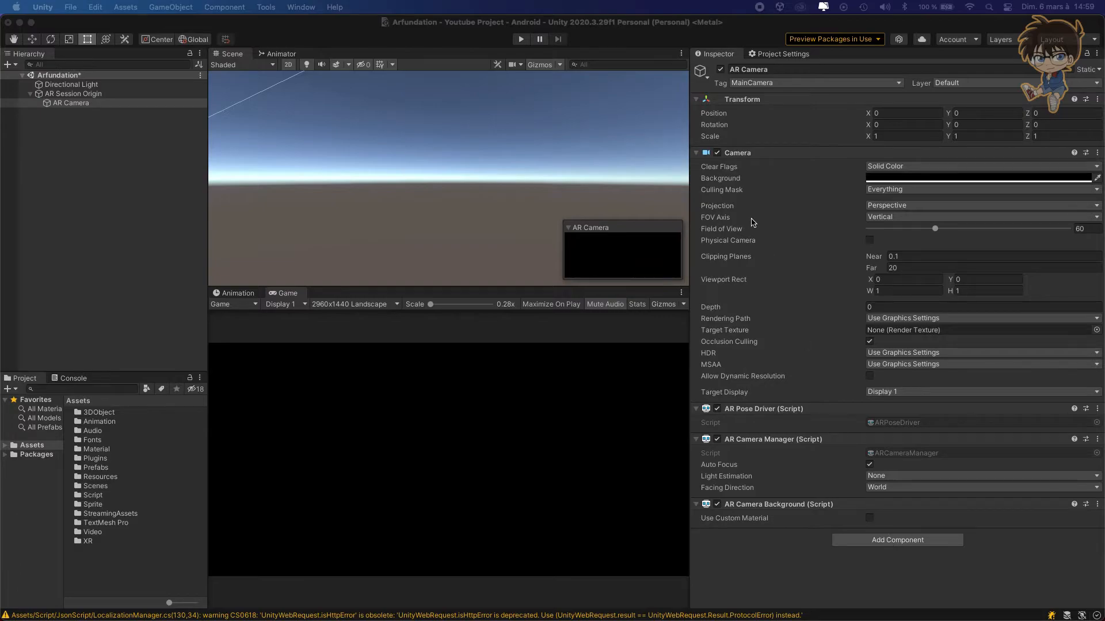
{"action": "left_click", "coordinate": [892, 544]}
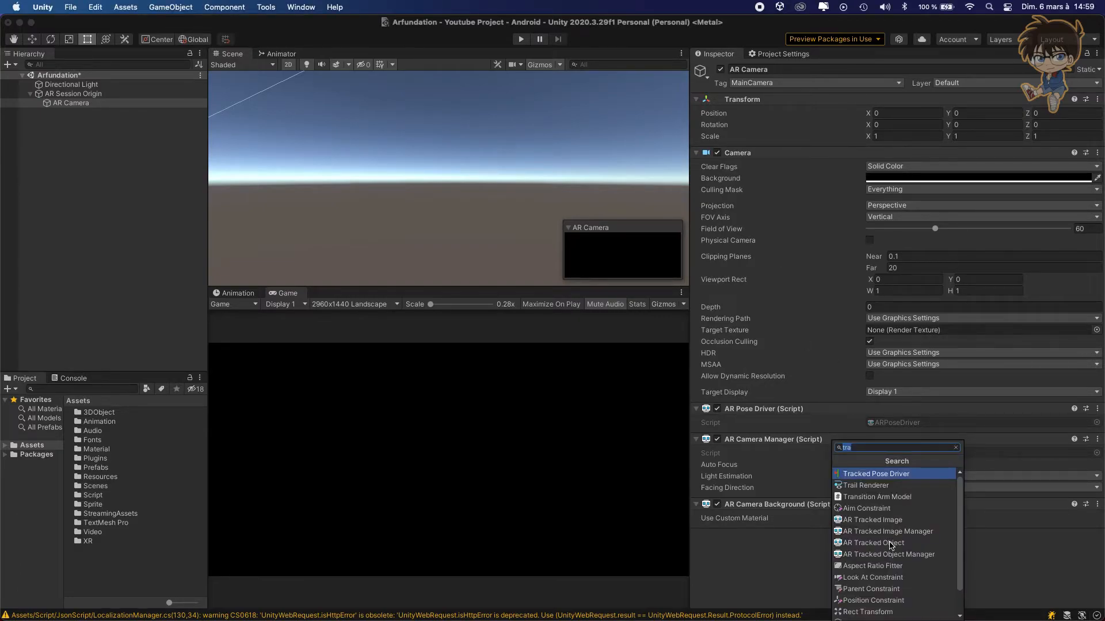
{"action": "key", "text": "Return"}
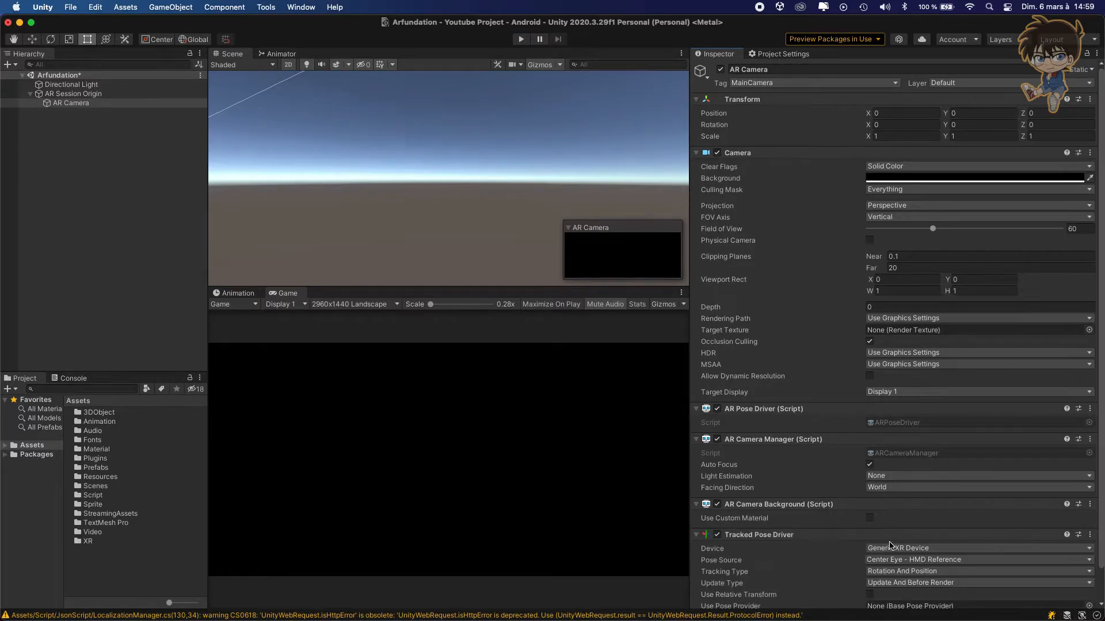
Review the Tracked Pose Driver and the other components on the AR Camera under AR Session Origin
{"action": "scroll", "coordinate": [891, 544], "scroll_direction": "down", "scroll_amount": 2}
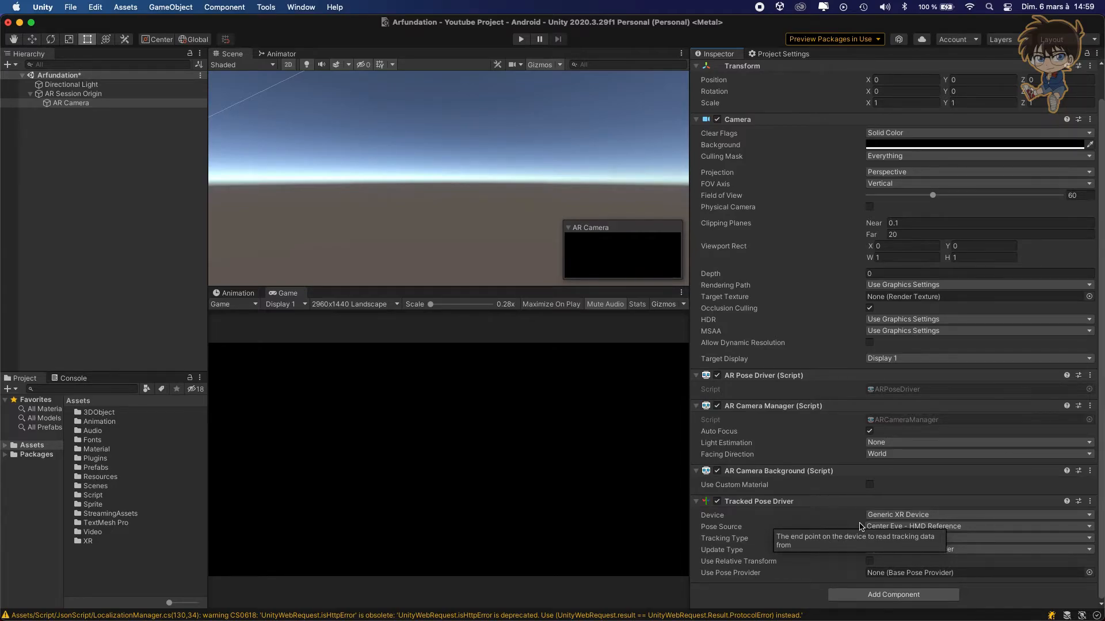
{"action": "left_click", "coordinate": [58, 214]}
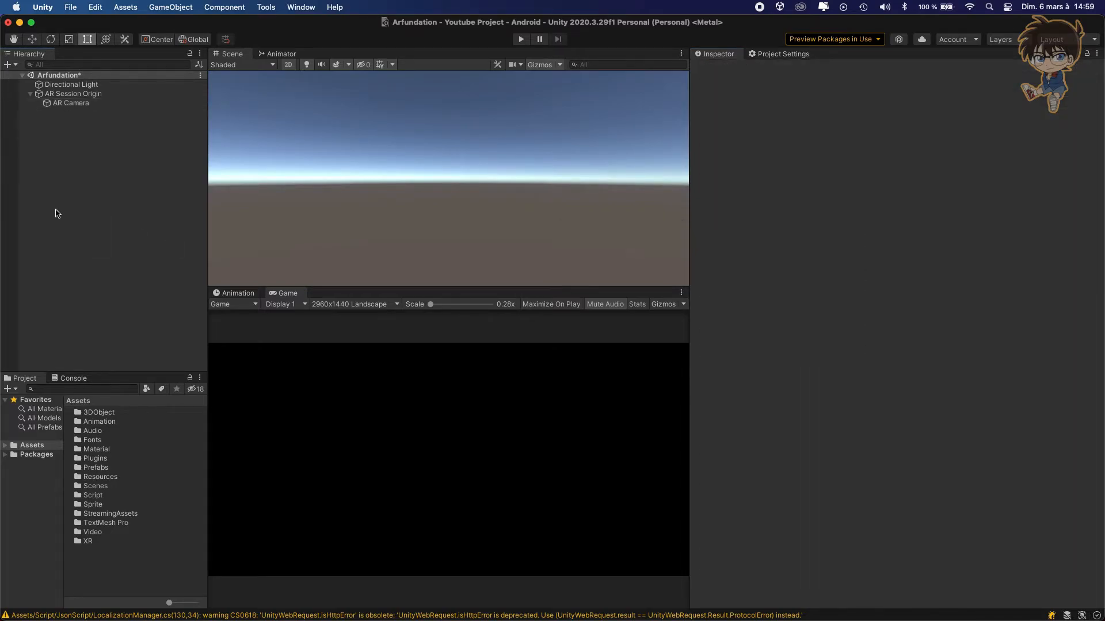
{"action": "left_click", "coordinate": [73, 93]}
{"action": "left_click", "coordinate": [72, 105]}
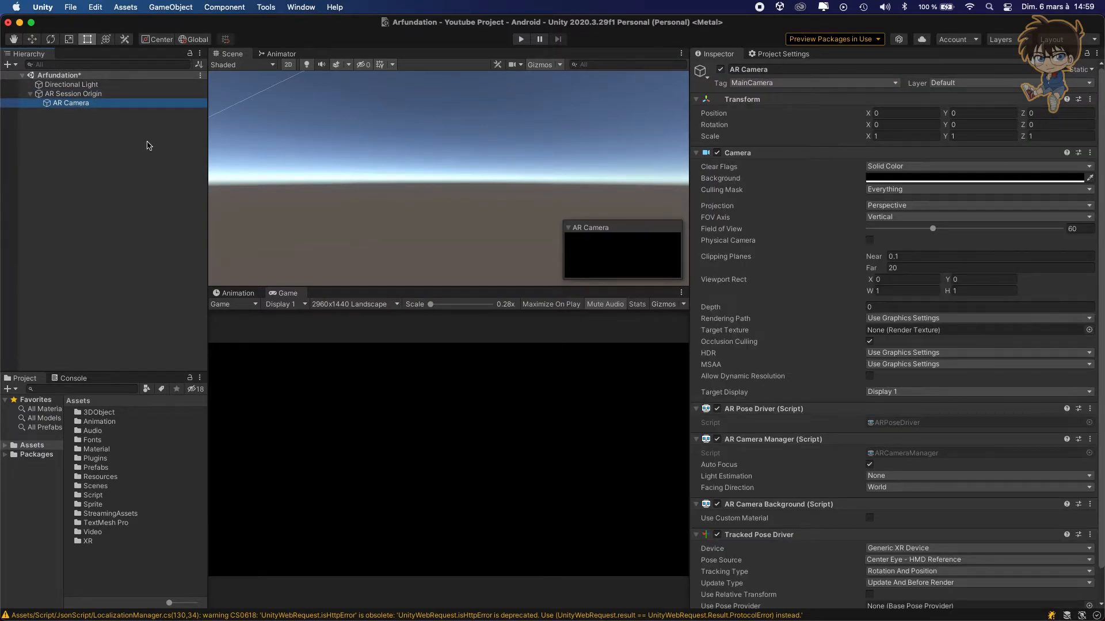
Add an AR Session object at the root of the scene and show its components
{"action": "left_click", "coordinate": [30, 93]}
{"action": "left_click", "coordinate": [68, 149]}
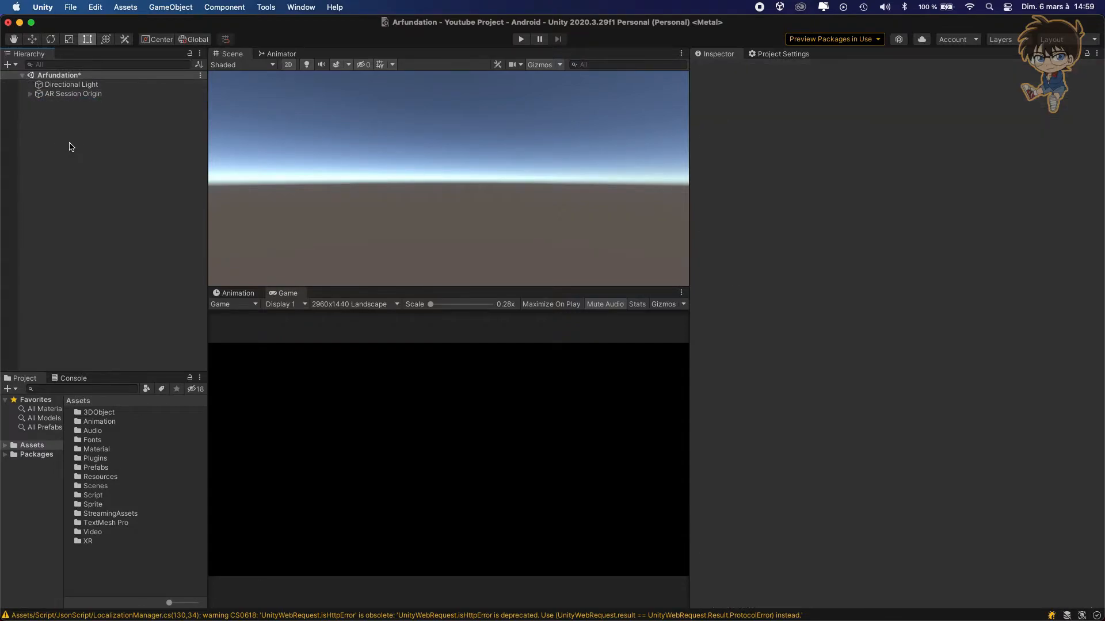
{"action": "right_click", "coordinate": [69, 147]}
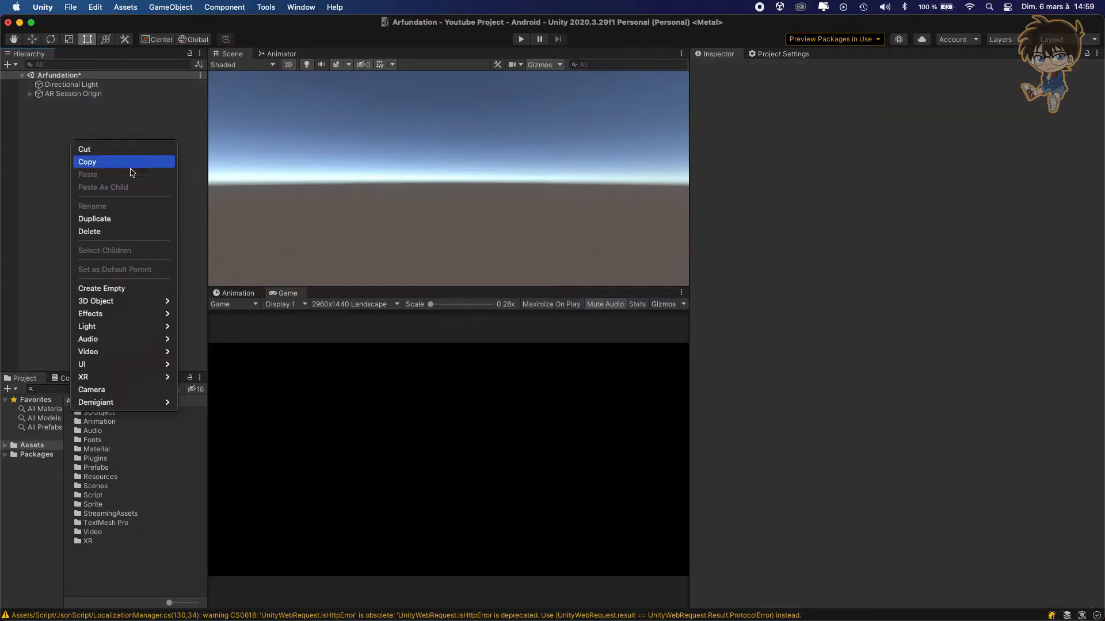
{"action": "mouse_move", "coordinate": [102, 372]}
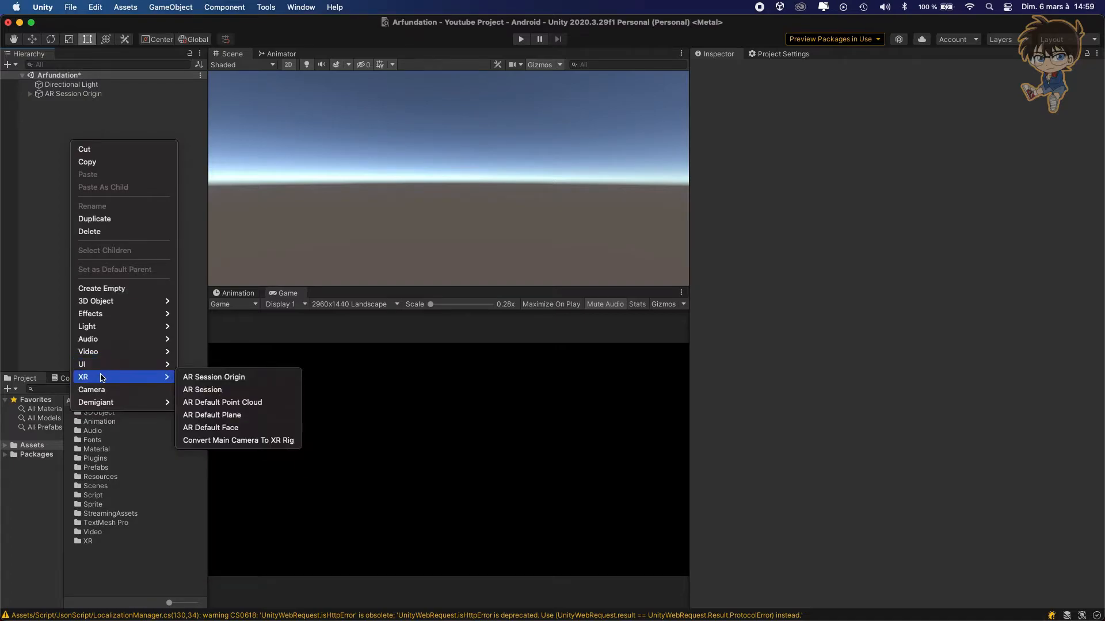
{"action": "left_click", "coordinate": [216, 390]}
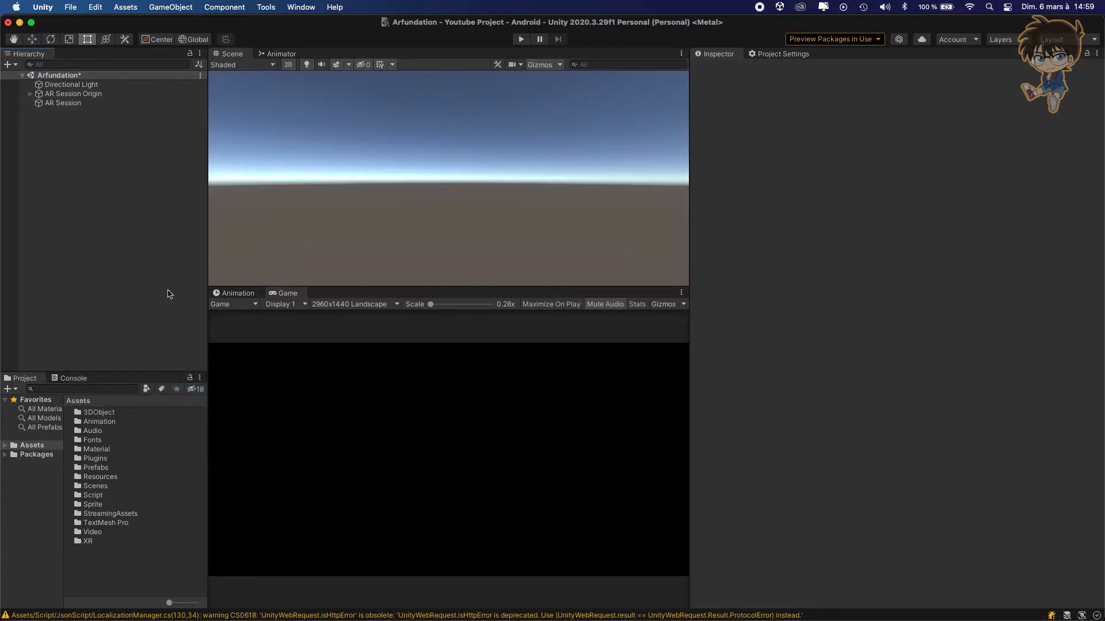
{"action": "left_click", "coordinate": [85, 103]}
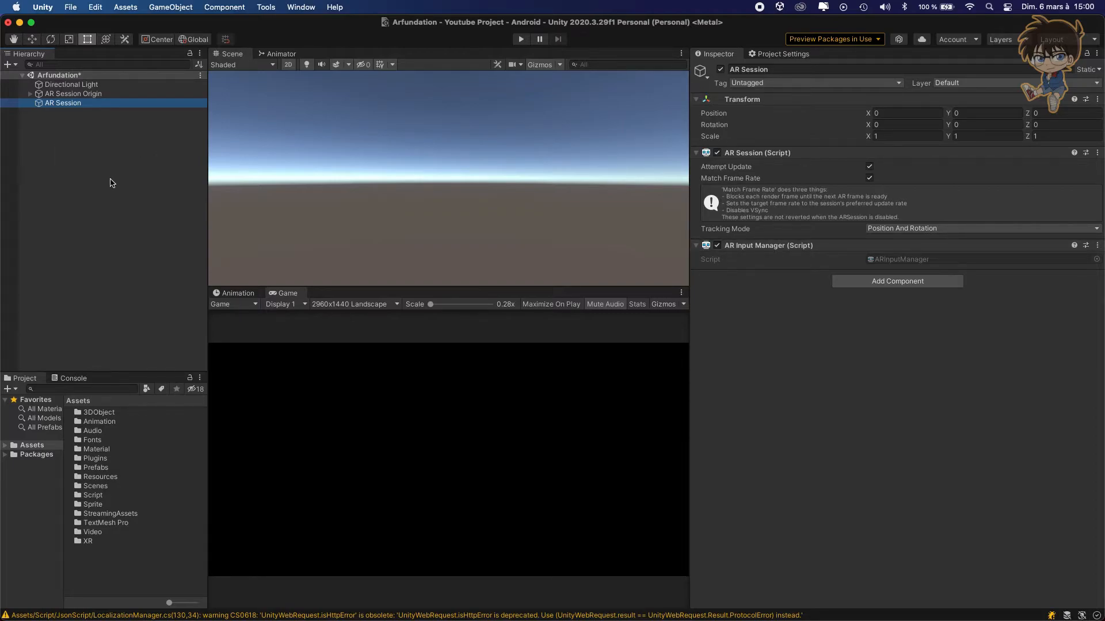
Add an AR Plane Manager component to the AR Session Origin
{"action": "left_click", "coordinate": [71, 94]}
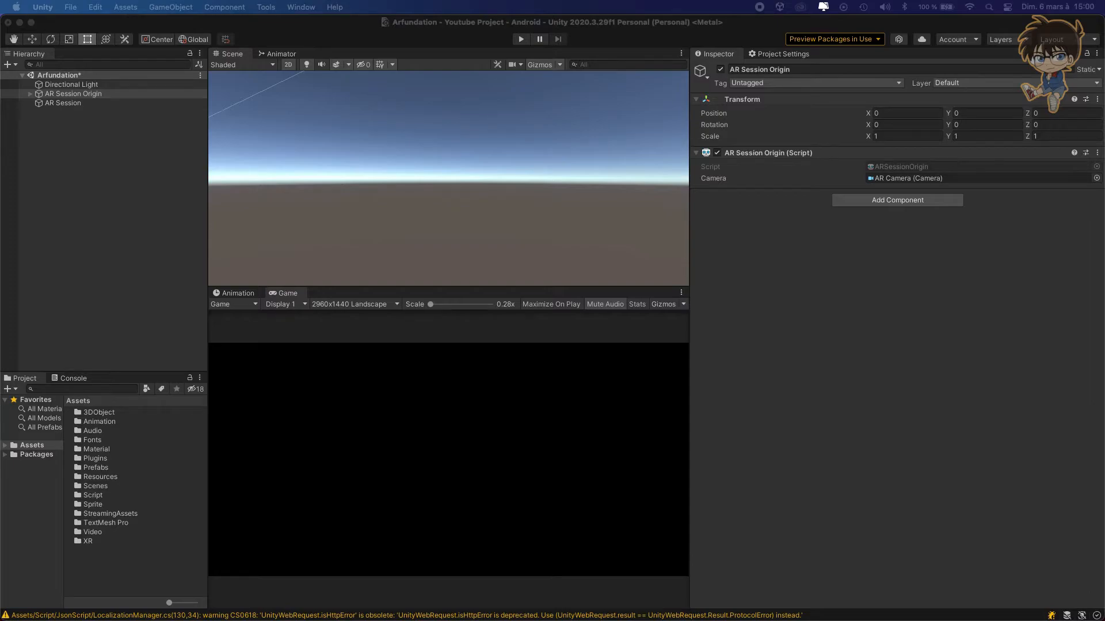
{"action": "left_click", "coordinate": [876, 201]}
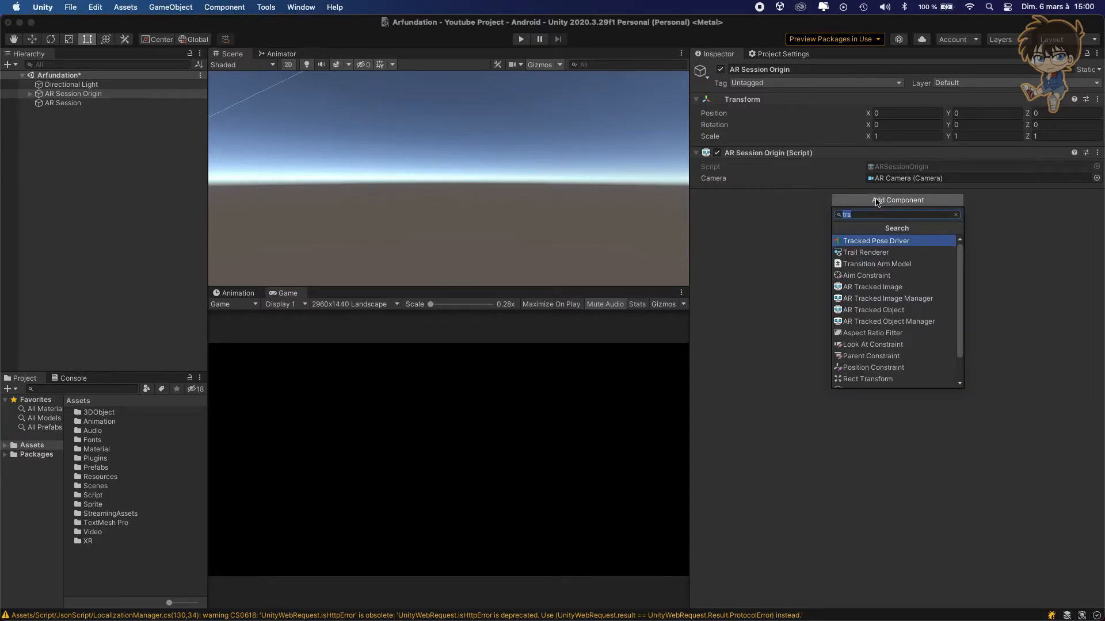
{"action": "type", "text": "ar"}
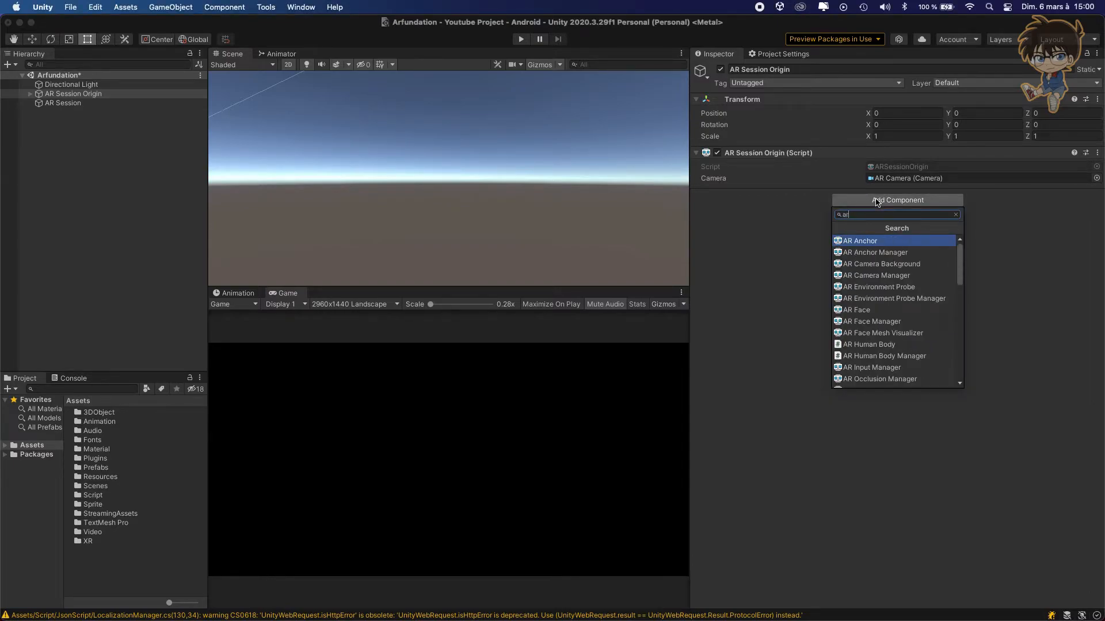
{"action": "type", "text": "pl"}
{"action": "key", "text": "Down"}
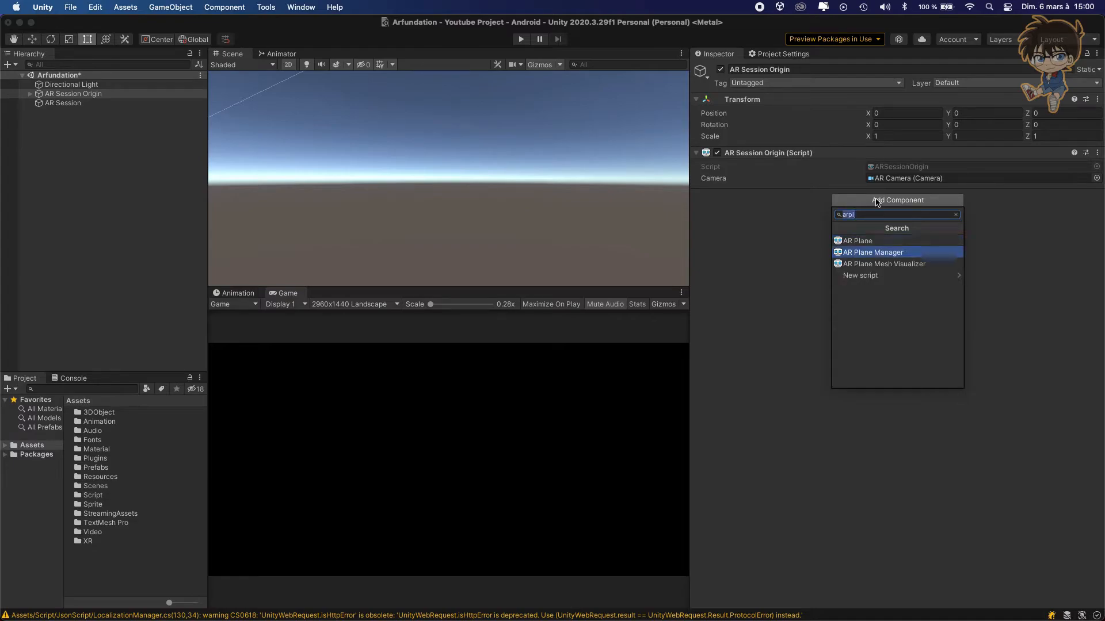
{"action": "key", "text": "Return"}
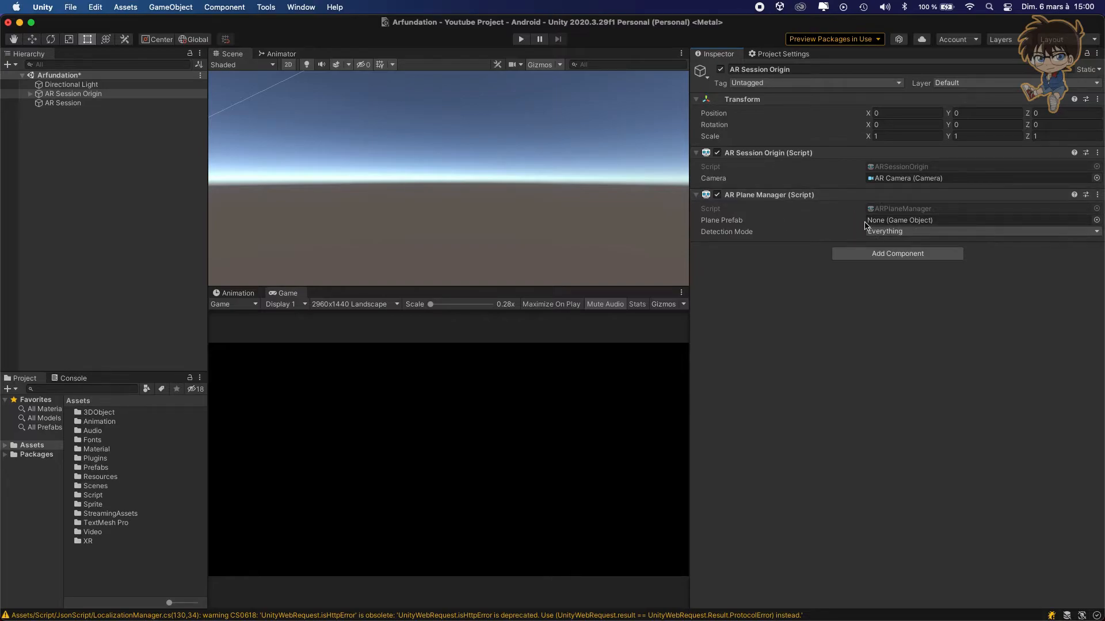
Create an AR Default Plane in the scene and save it as a prefab in the Prefabs folder
{"action": "right_click", "coordinate": [61, 153]}
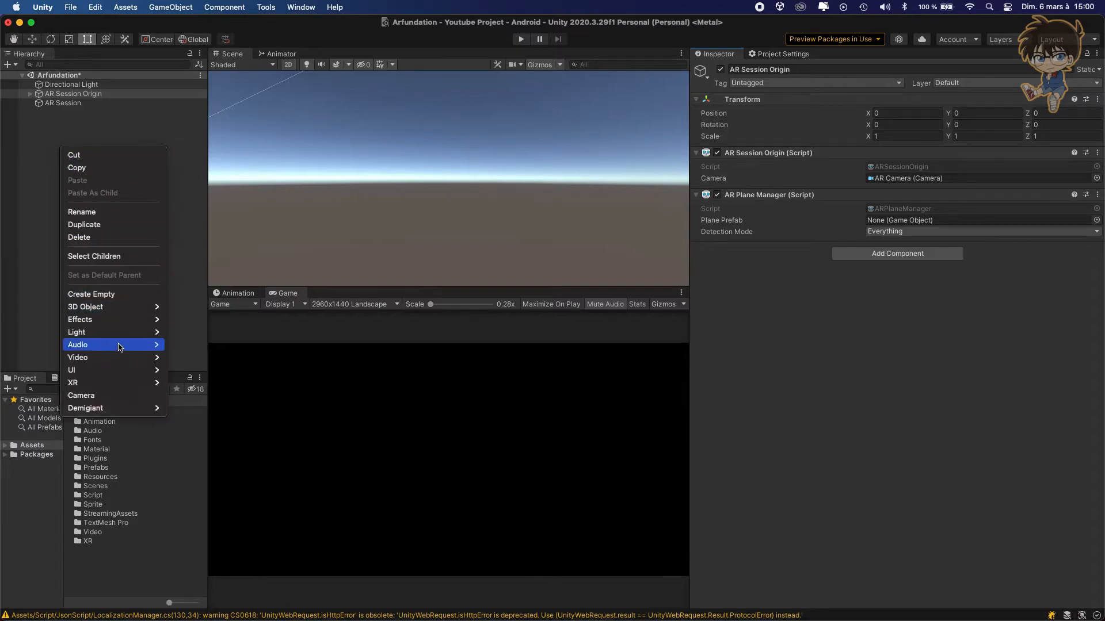
{"action": "mouse_move", "coordinate": [112, 389]}
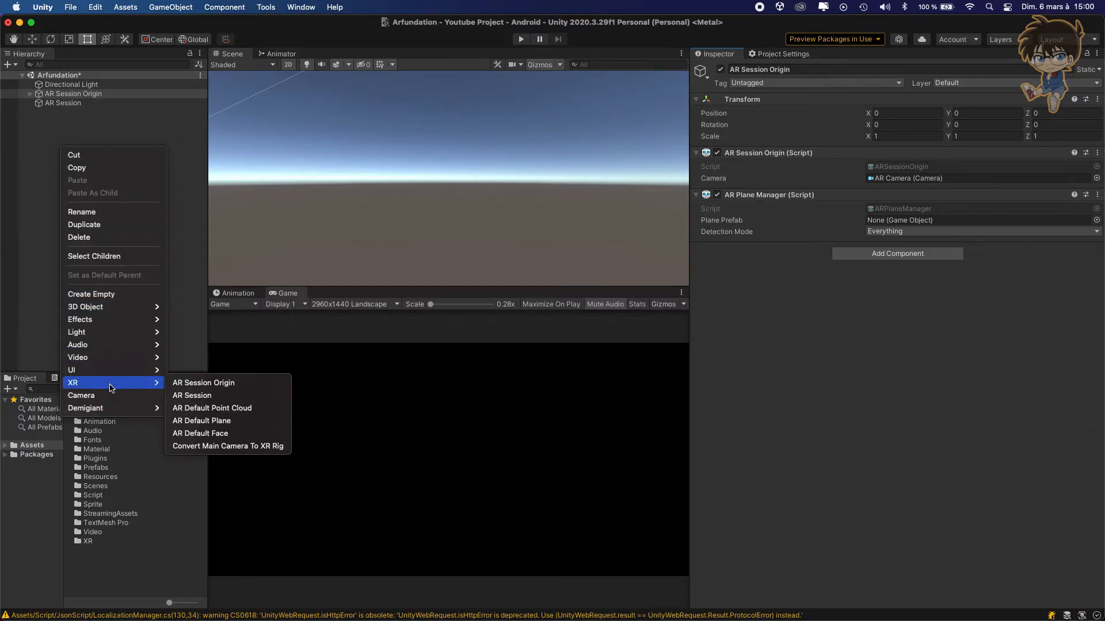
{"action": "left_click", "coordinate": [231, 422]}
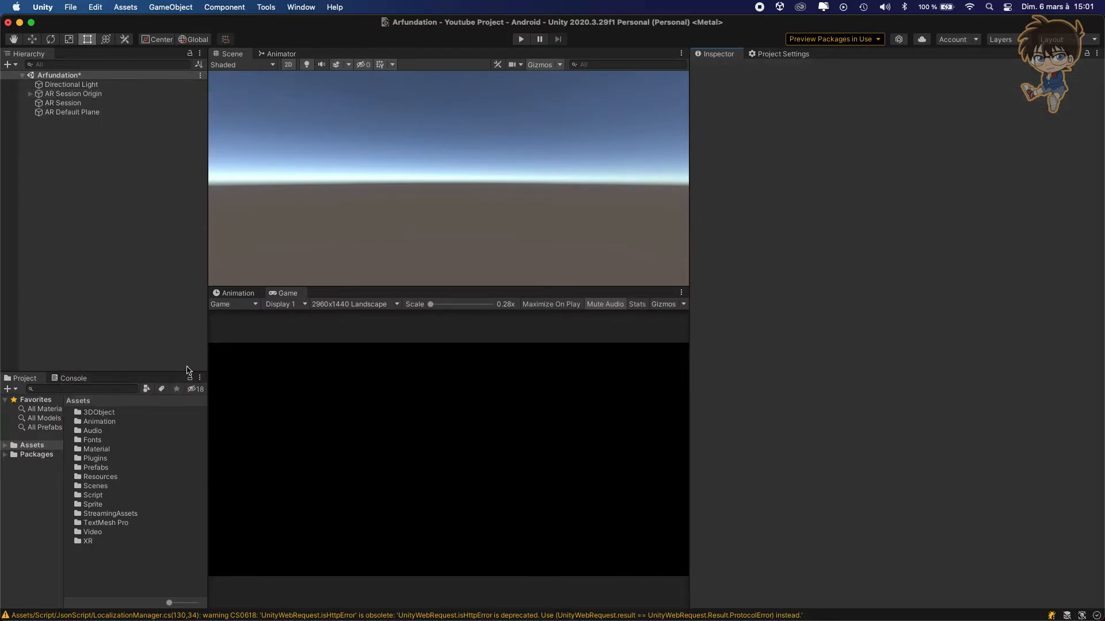
{"action": "left_click", "coordinate": [93, 116]}
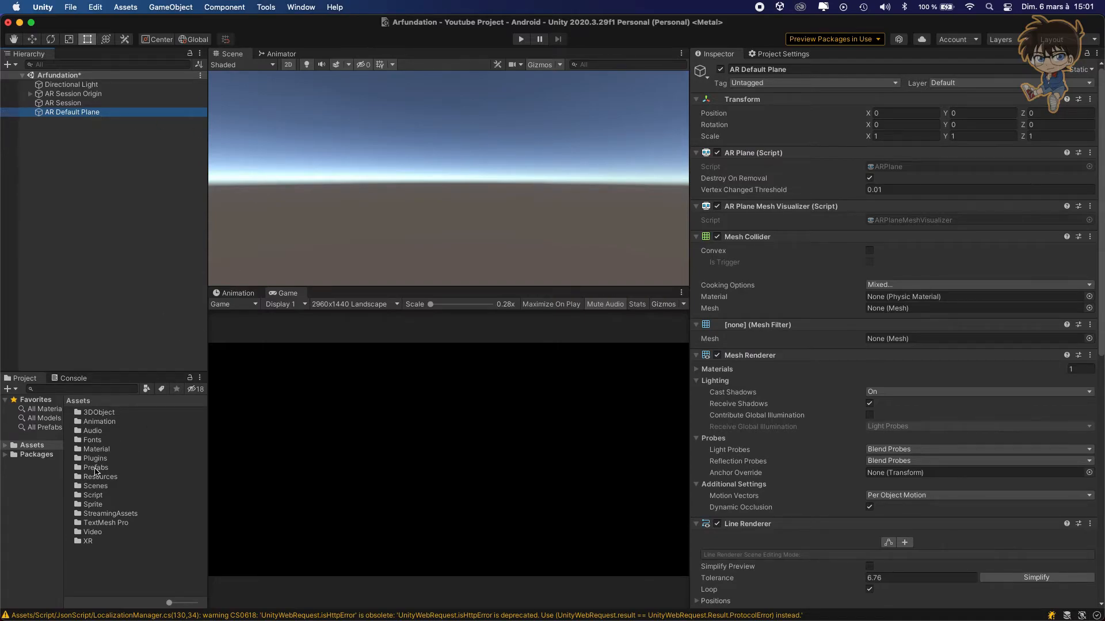
{"action": "double_click", "coordinate": [96, 468]}
{"action": "left_click_drag", "start_coordinate": [58, 112], "coordinate": [118, 496]}
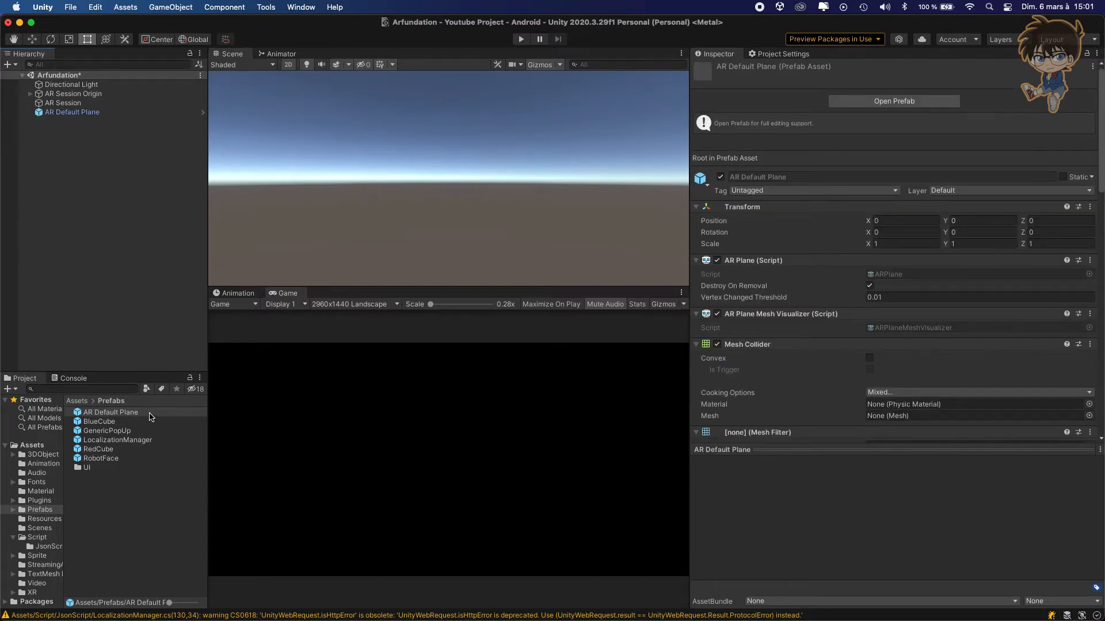
Inspect the AR Default Plane prefab's component settings and delete its instance from the scene
{"action": "scroll", "coordinate": [800, 340], "scroll_direction": "down", "scroll_amount": 10}
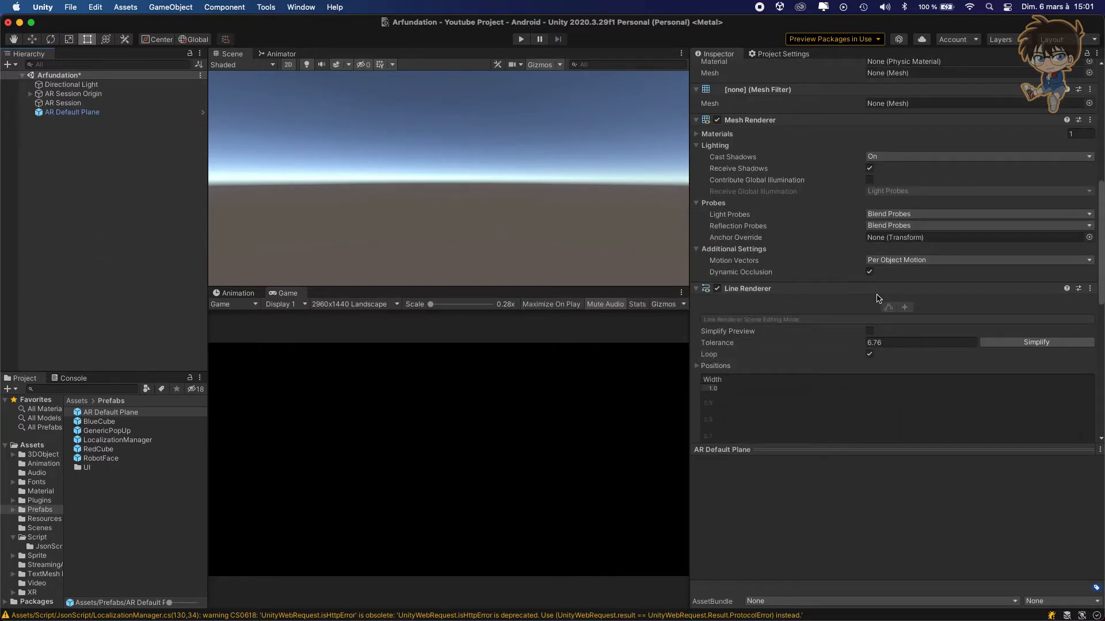
{"action": "scroll", "coordinate": [852, 293], "scroll_direction": "up", "scroll_amount": 2}
{"action": "scroll", "coordinate": [855, 297], "scroll_direction": "down", "scroll_amount": 10}
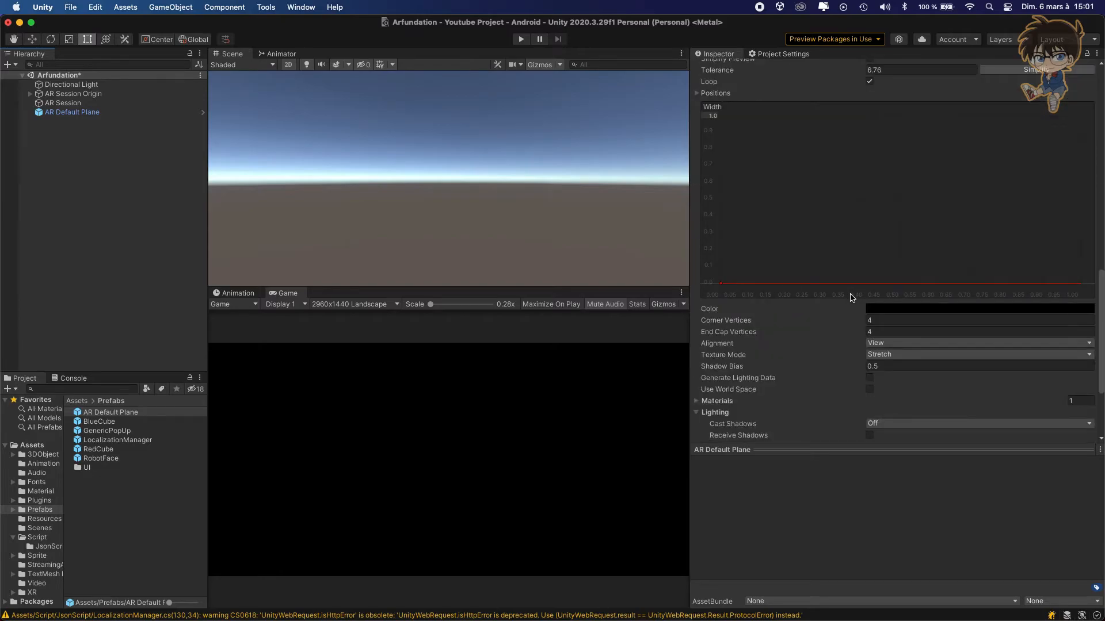
{"action": "scroll", "coordinate": [768, 353], "scroll_direction": "down", "scroll_amount": 1}
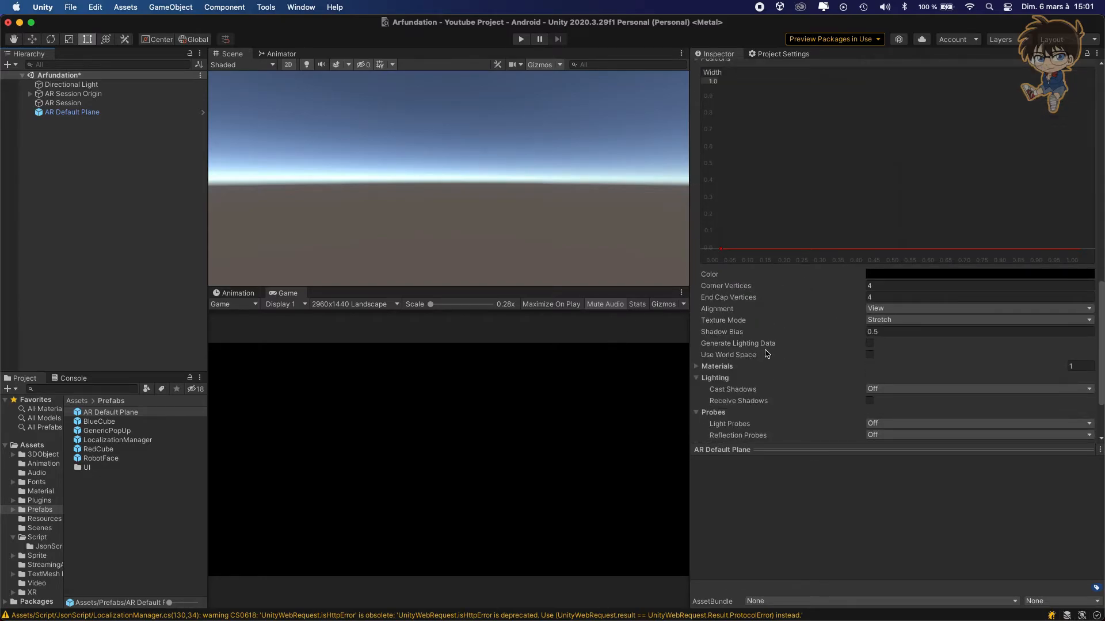
{"action": "scroll", "coordinate": [767, 353], "scroll_direction": "up", "scroll_amount": 15}
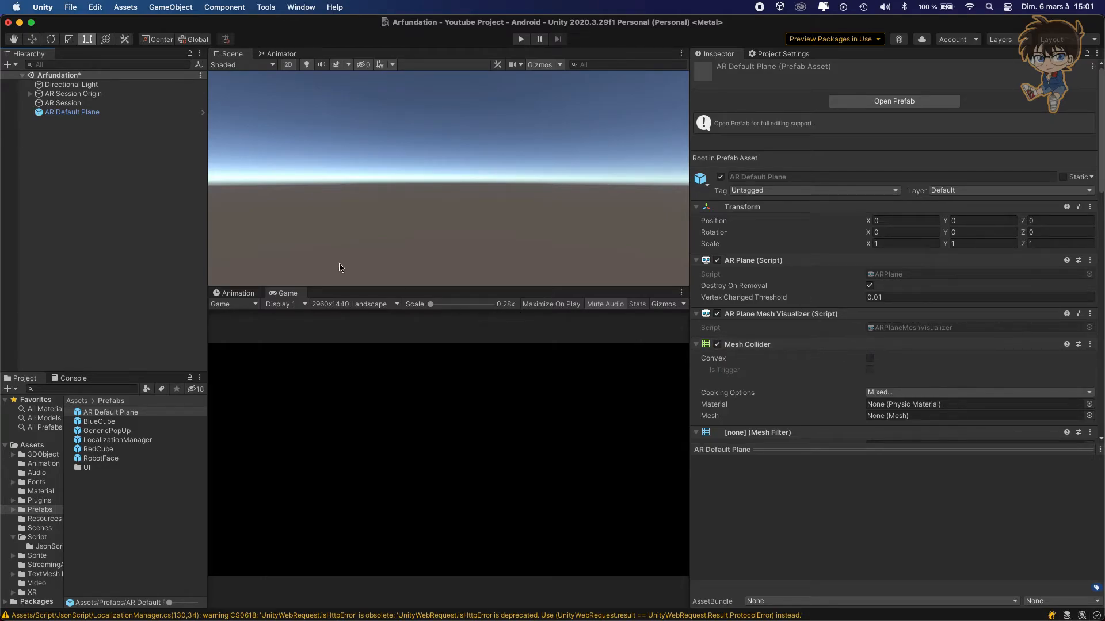
{"action": "left_click", "coordinate": [92, 112]}
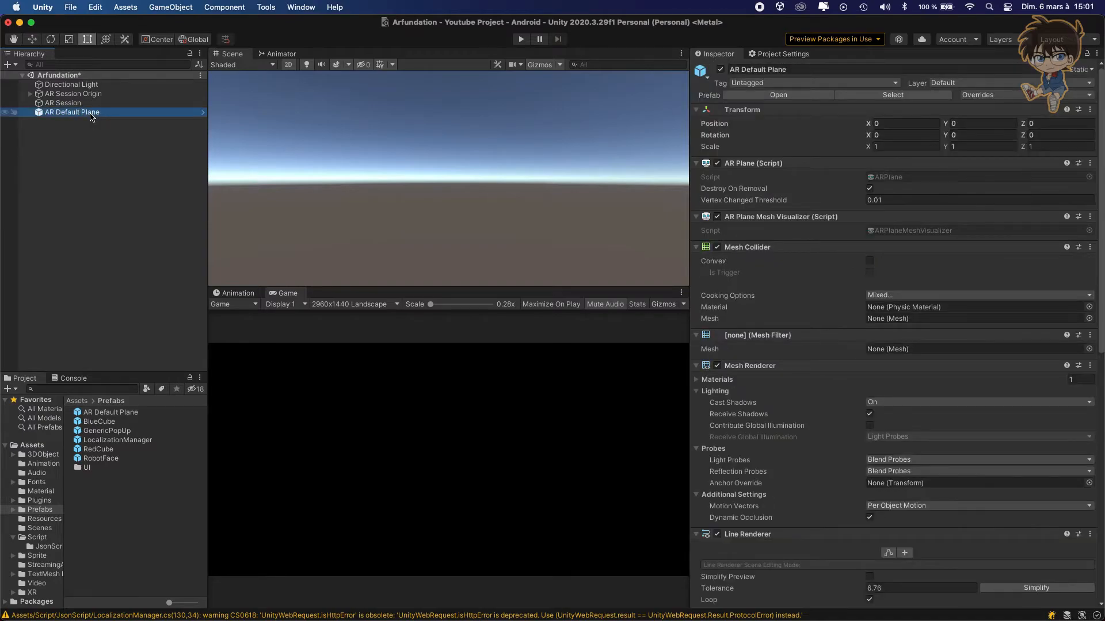
{"action": "right_click", "coordinate": [91, 115]}
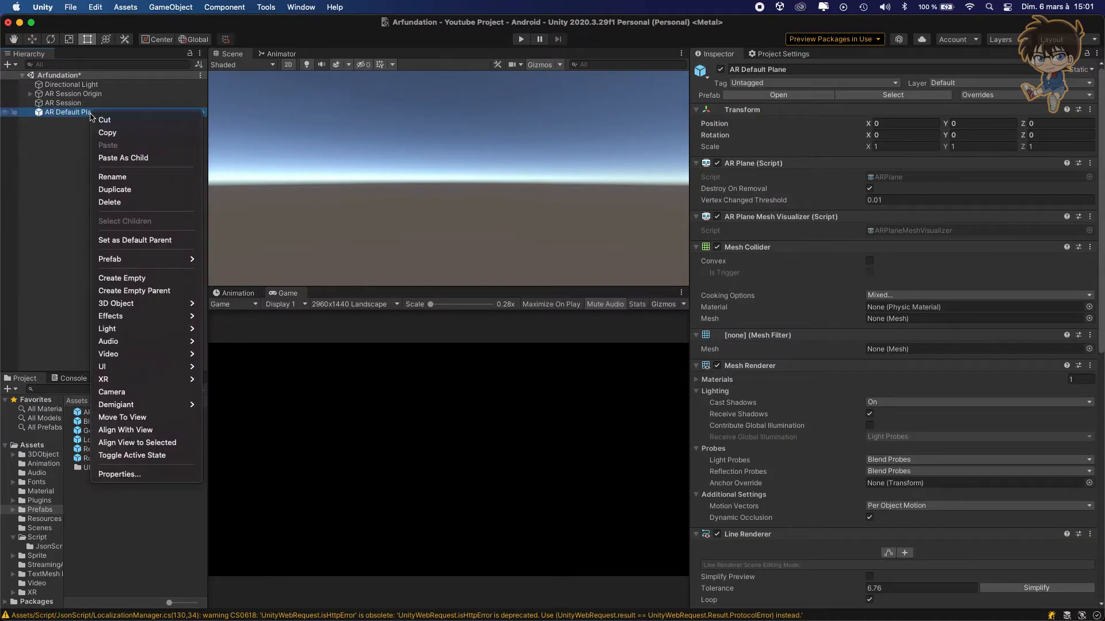
{"action": "left_click", "coordinate": [117, 203]}
Assign the AR Default Plane prefab as the Plane Prefab of the AR Session Origin's AR Plane Manager
{"action": "left_click", "coordinate": [64, 95]}
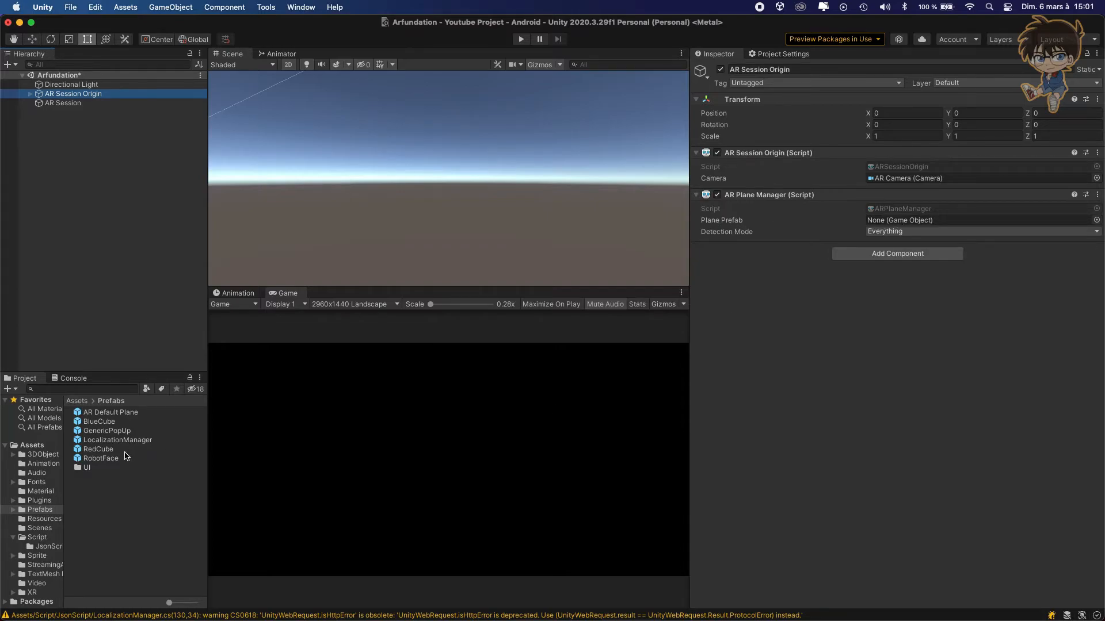
{"action": "left_click_drag", "start_coordinate": [113, 416], "coordinate": [896, 223]}
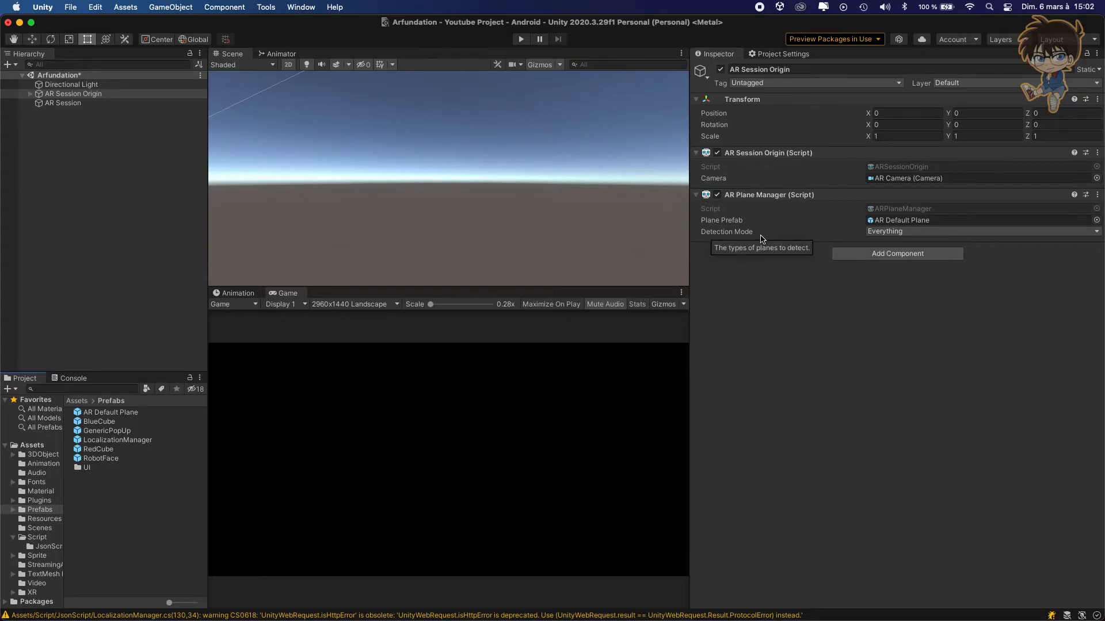
Try the Vertical, Nothing and Horizontal detection modes on the AR Plane Manager, and set Detection Mode back to Everything
{"action": "left_click", "coordinate": [900, 232]}
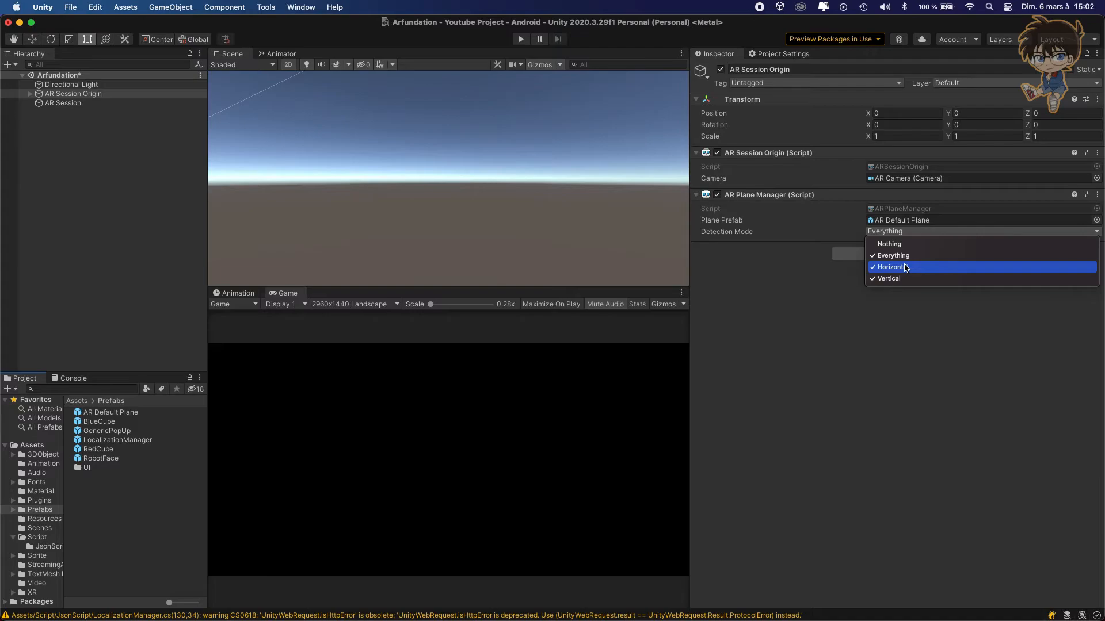
{"action": "left_click", "coordinate": [906, 268]}
{"action": "left_click", "coordinate": [902, 233]}
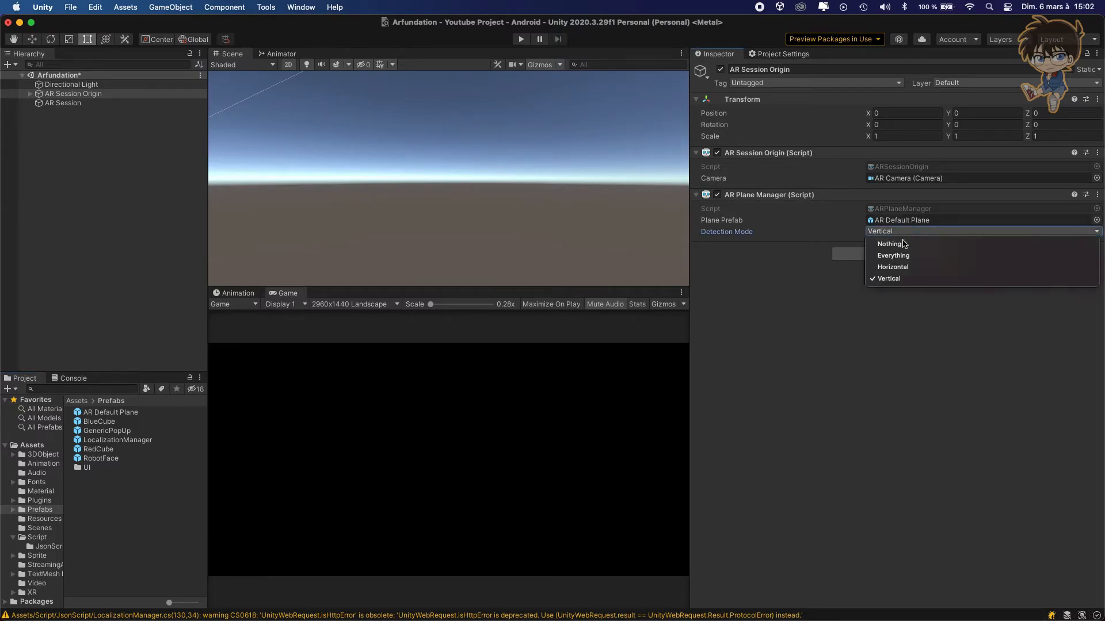
{"action": "left_click", "coordinate": [890, 279]}
{"action": "left_click", "coordinate": [908, 231]}
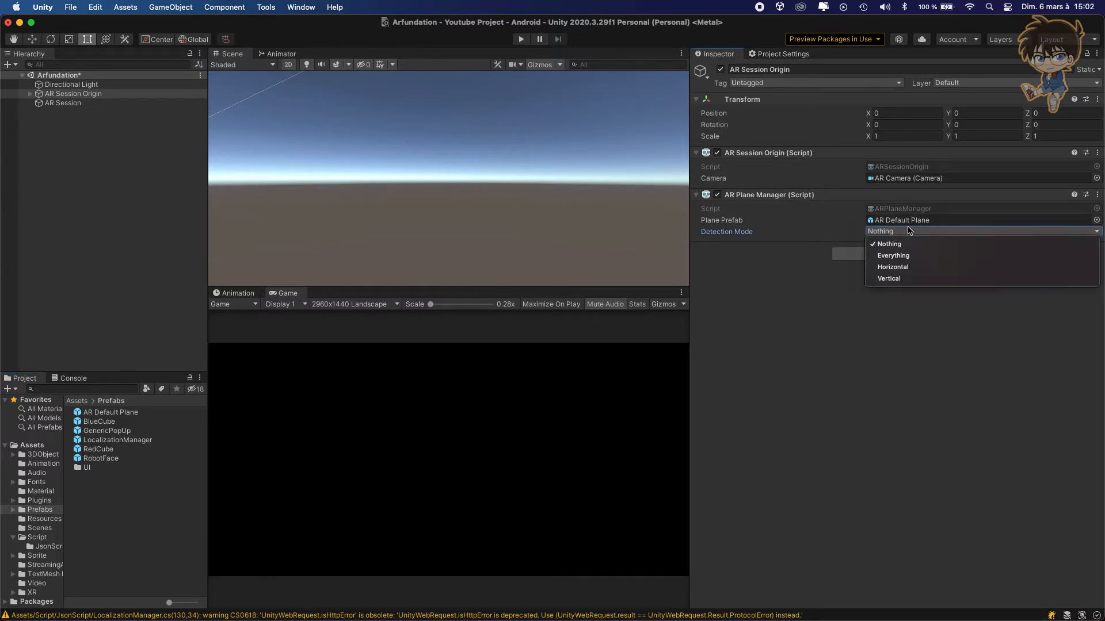
{"action": "left_click", "coordinate": [896, 267]}
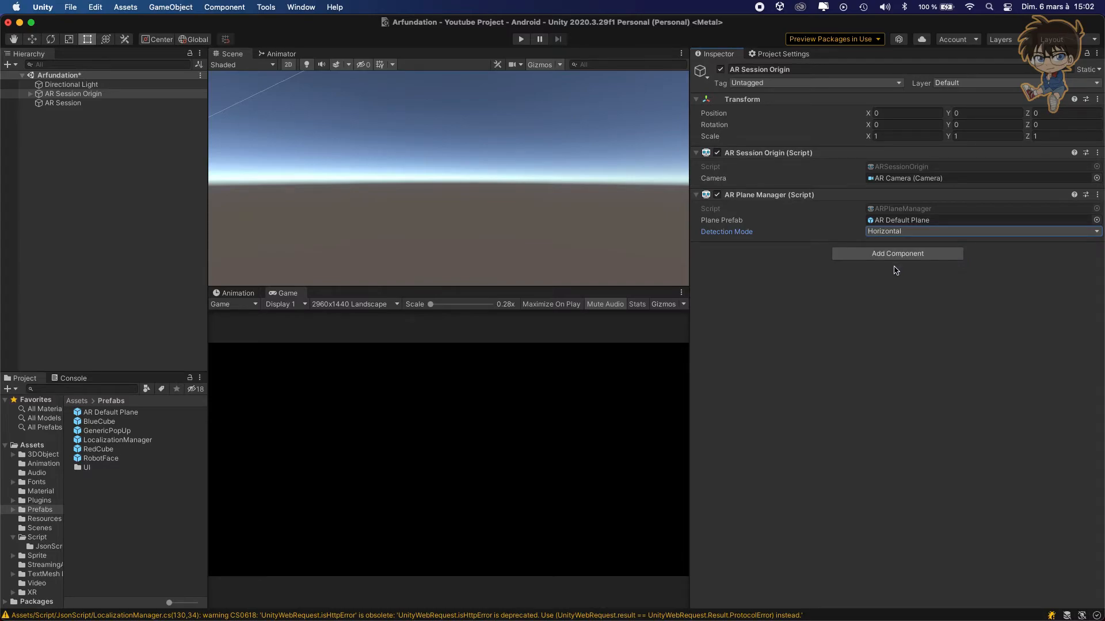
{"action": "left_click", "coordinate": [934, 232]}
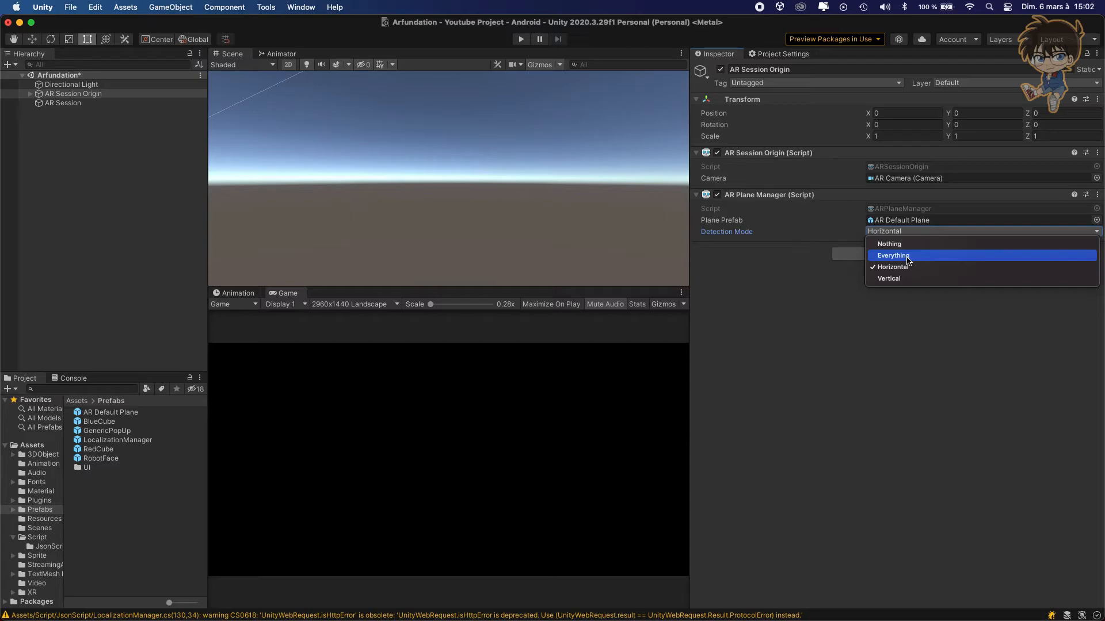
{"action": "left_click", "coordinate": [889, 244]}
{"action": "left_click", "coordinate": [915, 233]}
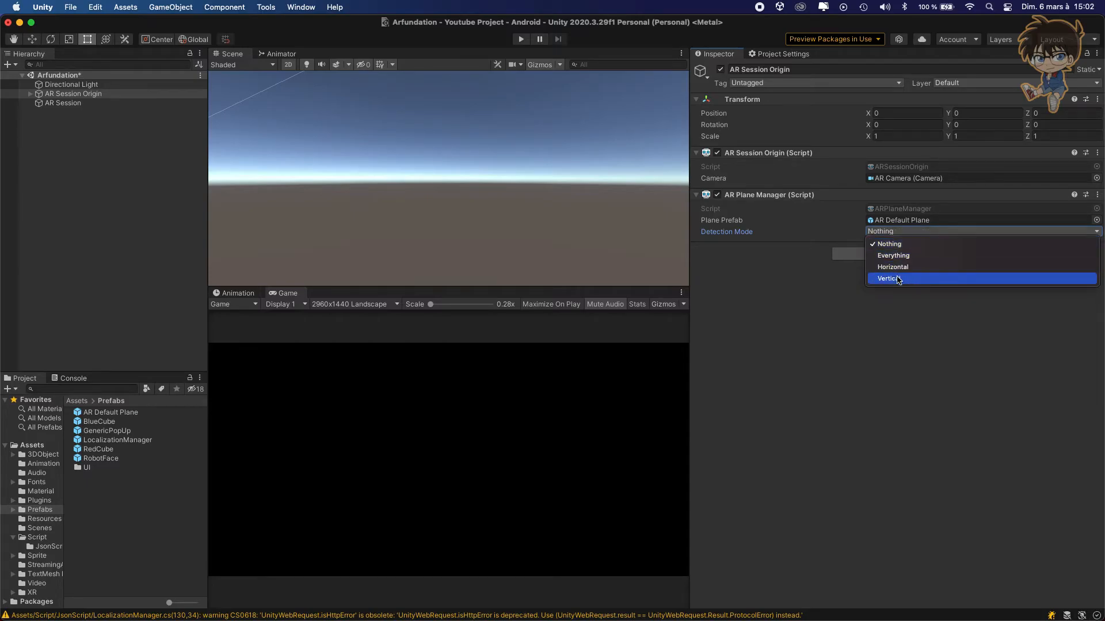
{"action": "left_click", "coordinate": [897, 279]}
{"action": "left_click", "coordinate": [905, 234]}
{"action": "left_click", "coordinate": [904, 255]}
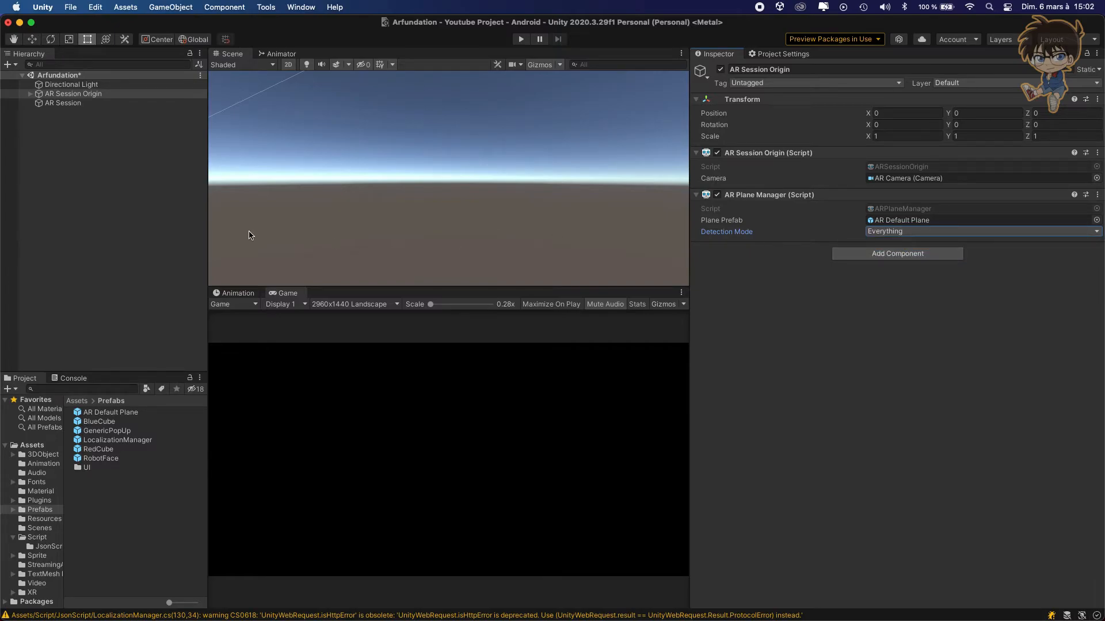
Deselect the AR Session Origin and save the Arfundation scene
{"action": "left_click", "coordinate": [177, 230]}
{"action": "key", "text": "super+s"}
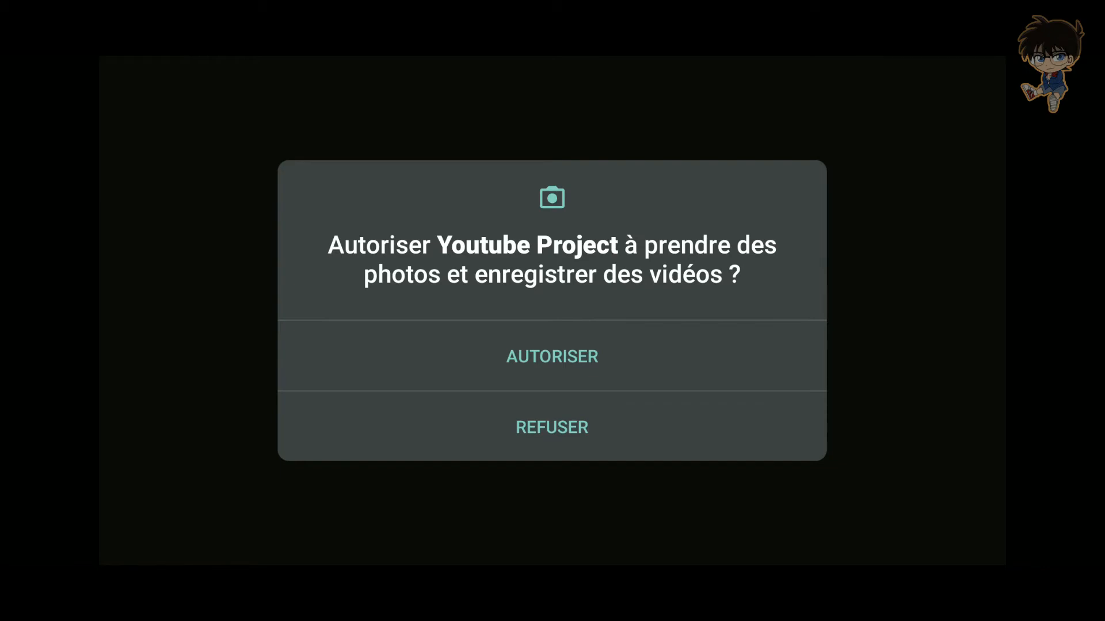
Allow the Youtube Project app on the Android device to take photos and record video
{"action": "left_click", "coordinate": [601, 349]}
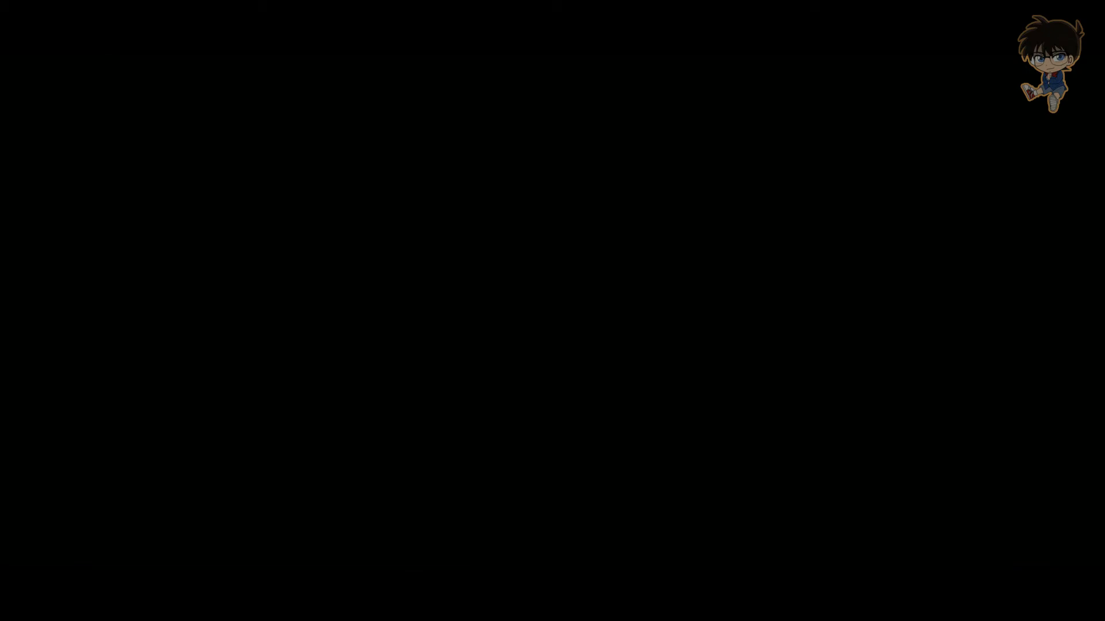